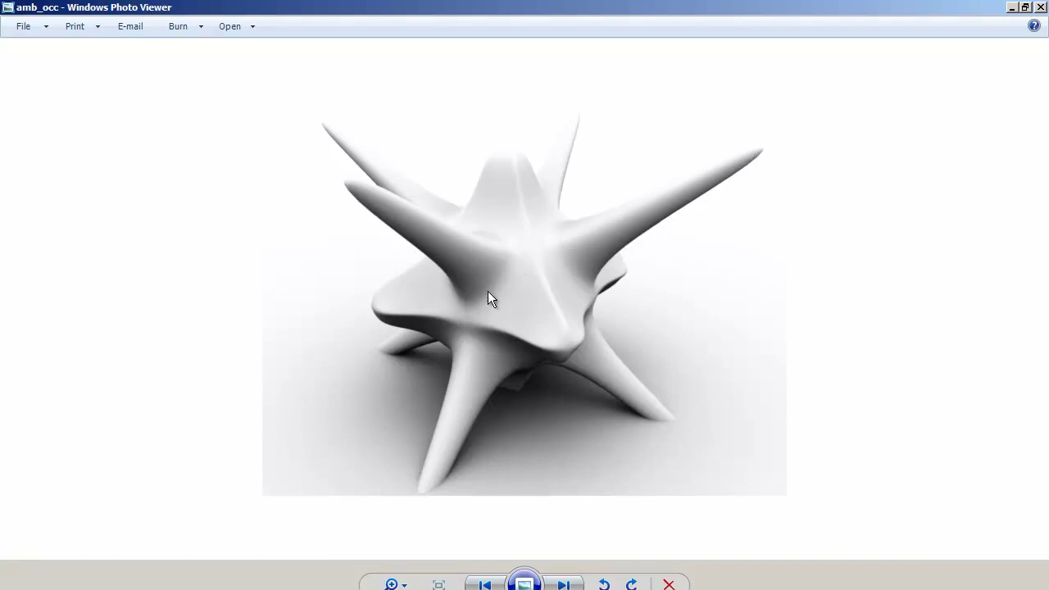
# Create a polygon plane and scale it up into a large ground plane
pyautogui.hotkey('alt', 'F4')
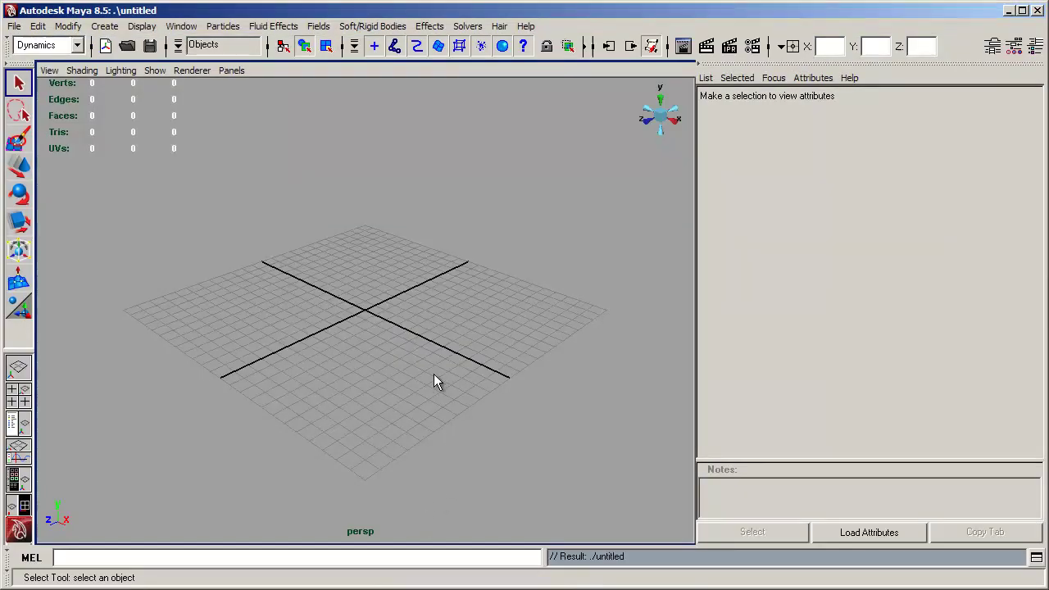
pyautogui.keyDown('shift'); pyautogui.rightClick(279, 194); pyautogui.keyUp('shift')
pyautogui.click(256, 177)
pyautogui.moveTo(454, 294); pyautogui.dragTo(585, 381, button='middle')
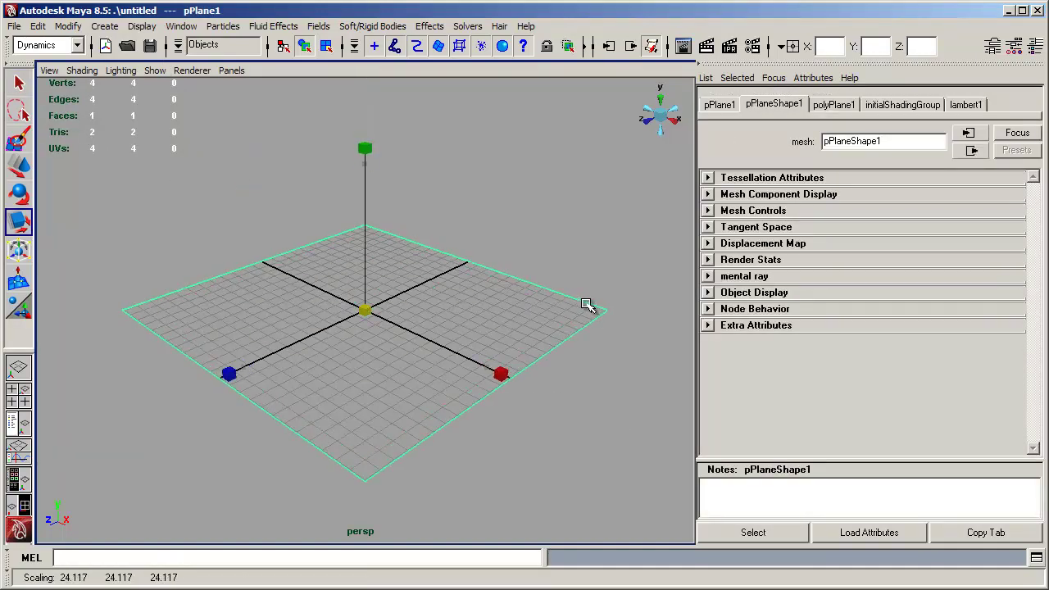
pyautogui.click(433, 188)
# Add a polygon cube scaled to about 4.4 and switch to smooth shading
pyautogui.keyDown('shift'); pyautogui.rightClick(433, 187); pyautogui.keyUp('shift')
pyautogui.click(433, 223)
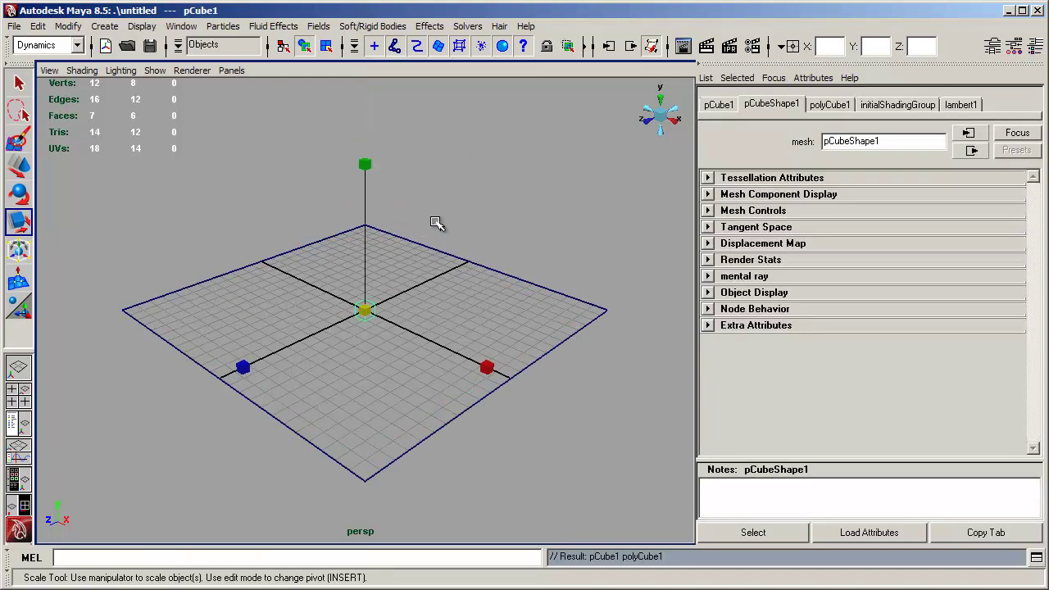
pyautogui.moveTo(541, 304); pyautogui.dragTo(581, 300, button='middle')
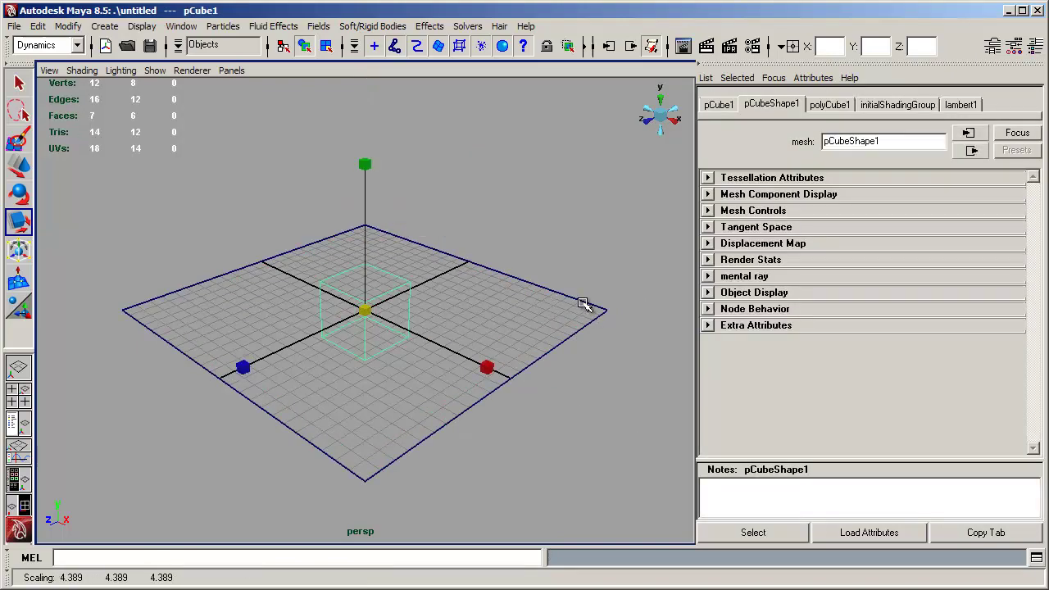
pyautogui.press('5')
pyautogui.click(525, 206)
pyautogui.scroll(5, 368, 268)
# Raise the cube so it rests on the plane
pyautogui.press('w')
pyautogui.click(368, 268)
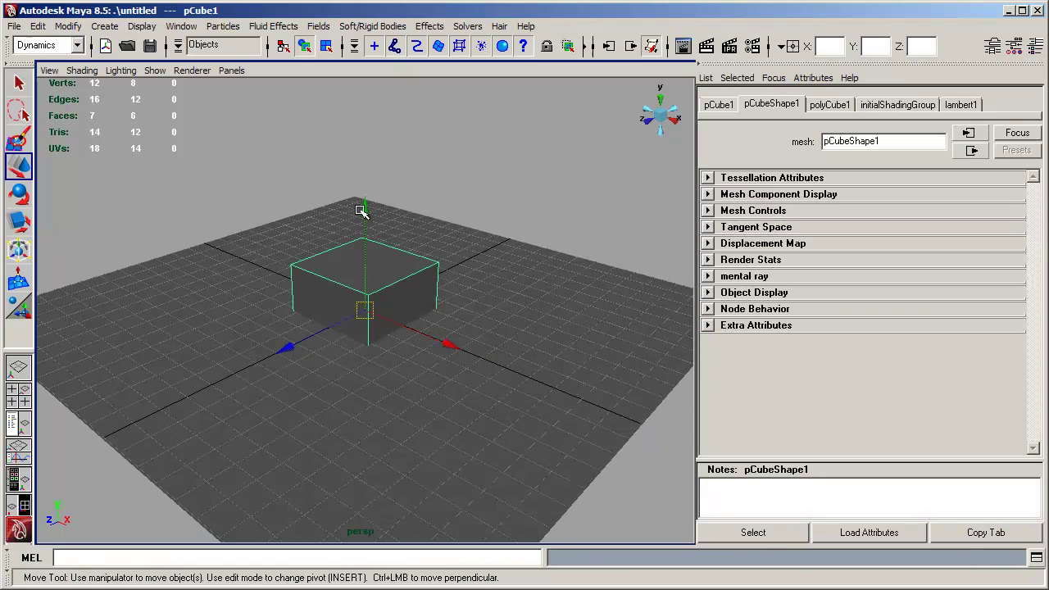
pyautogui.moveTo(361, 211); pyautogui.dragTo(367, 159)
pyautogui.click(515, 239)
pyautogui.keyDown('alt'); pyautogui.moveTo(515, 239); pyautogui.dragTo(487, 248); pyautogui.keyUp('alt')
pyautogui.moveTo(614, 163); pyautogui.dragTo(616, 187, button='right')
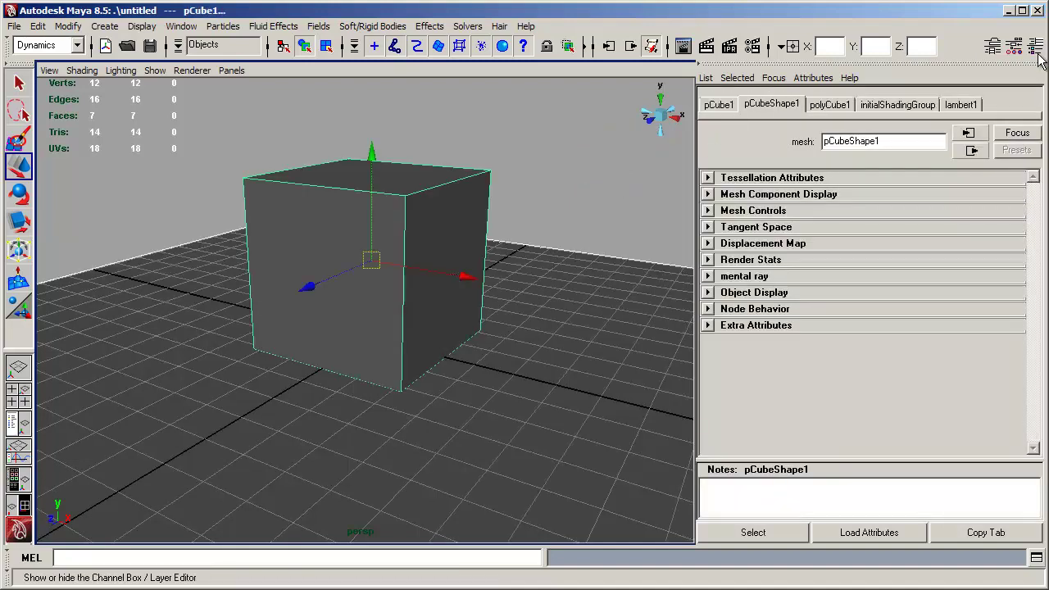
# Create render layer layer1 containing the cube and make it the current layer
pyautogui.click(1037, 54)
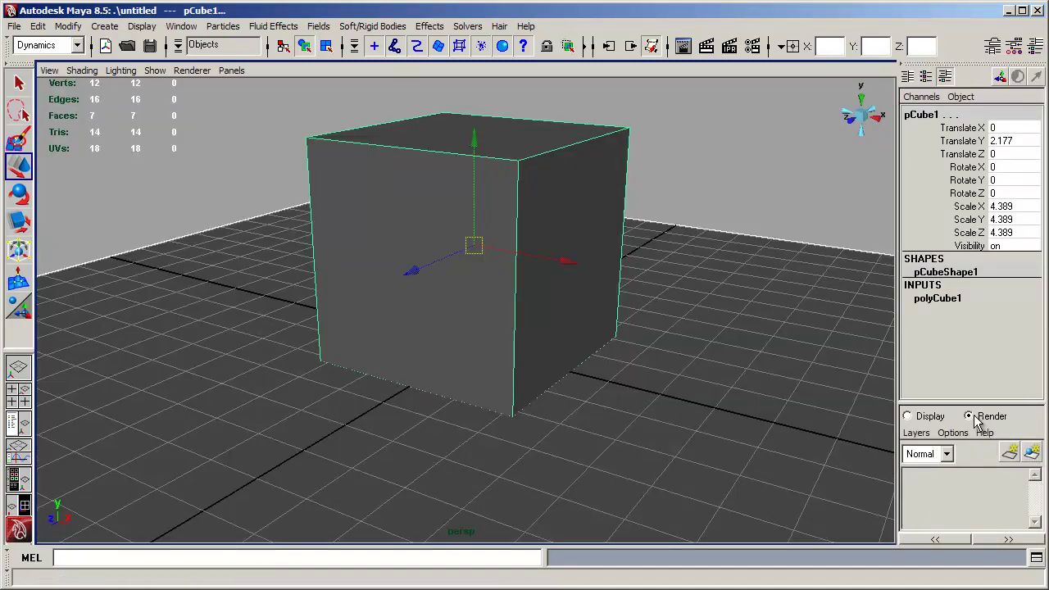
pyautogui.click(1032, 455)
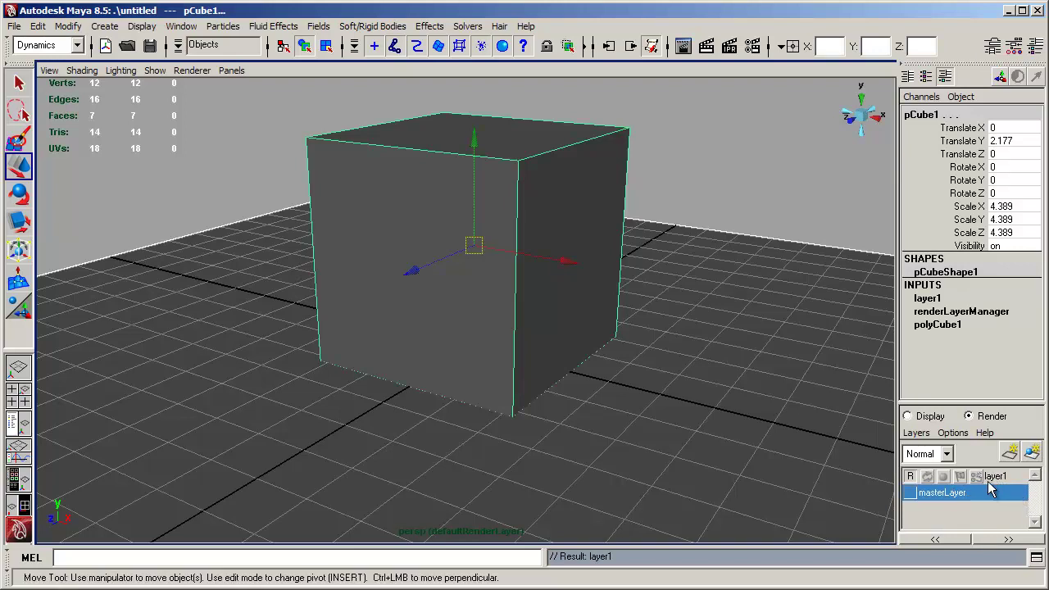
pyautogui.click(995, 477)
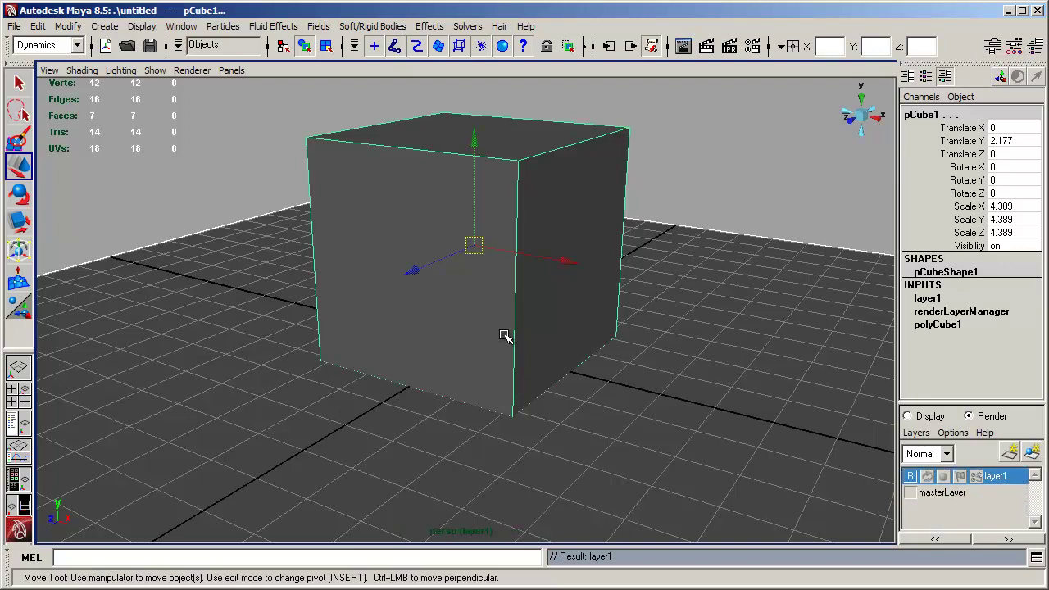
pyautogui.rightClick(997, 475)
pyautogui.moveTo(961, 467)
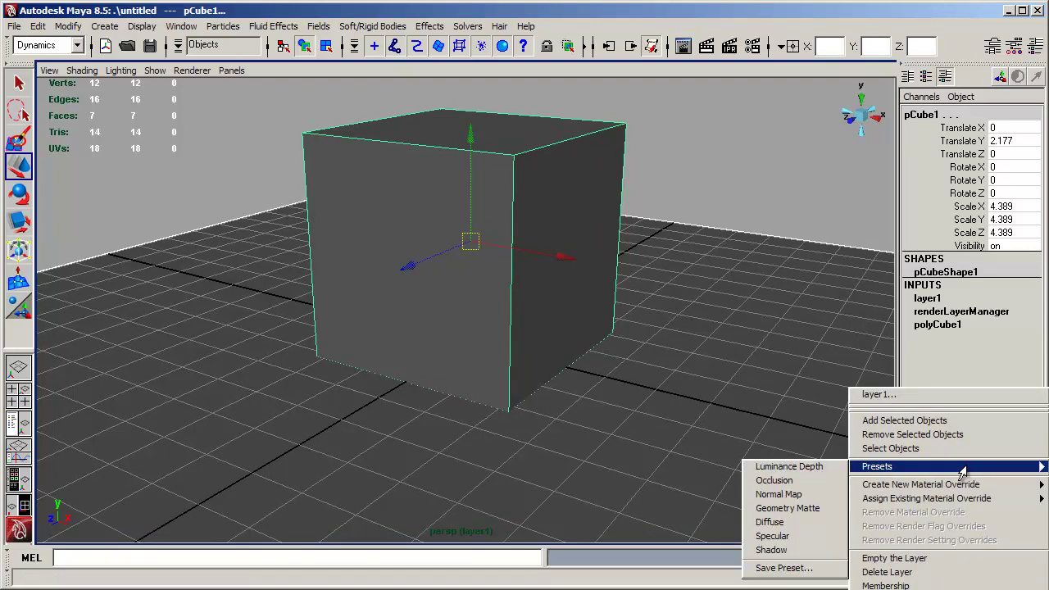
# Apply the Occlusion preset to layer1, turning the scene black in the viewport
pyautogui.click(774, 480)
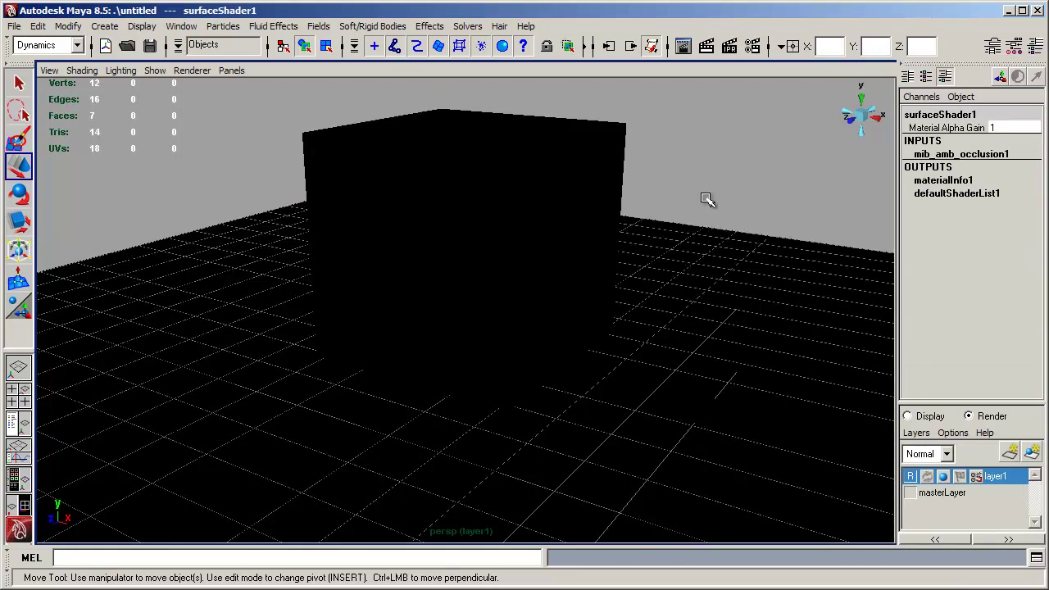
pyautogui.keyDown('alt'); pyautogui.moveTo(694, 181); pyautogui.dragTo(694, 180); pyautogui.keyUp('alt')
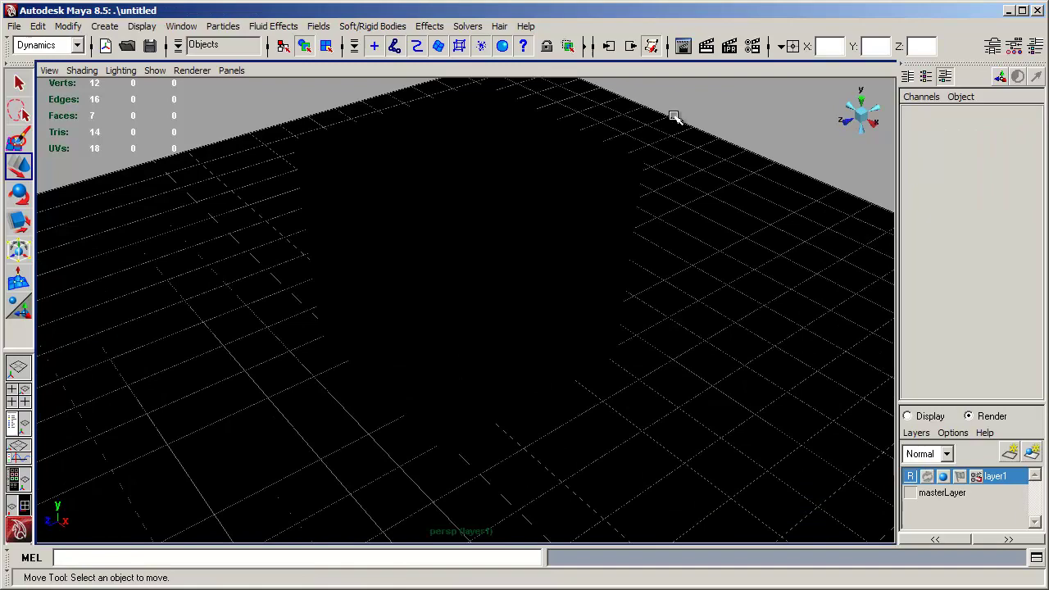
pyautogui.keyDown('alt'); pyautogui.moveTo(675, 115); pyautogui.dragTo(703, 157); pyautogui.keyUp('alt')
pyautogui.keyDown('alt'); pyautogui.moveTo(702, 156); pyautogui.dragTo(667, 146, button='middle'); pyautogui.keyUp('alt')
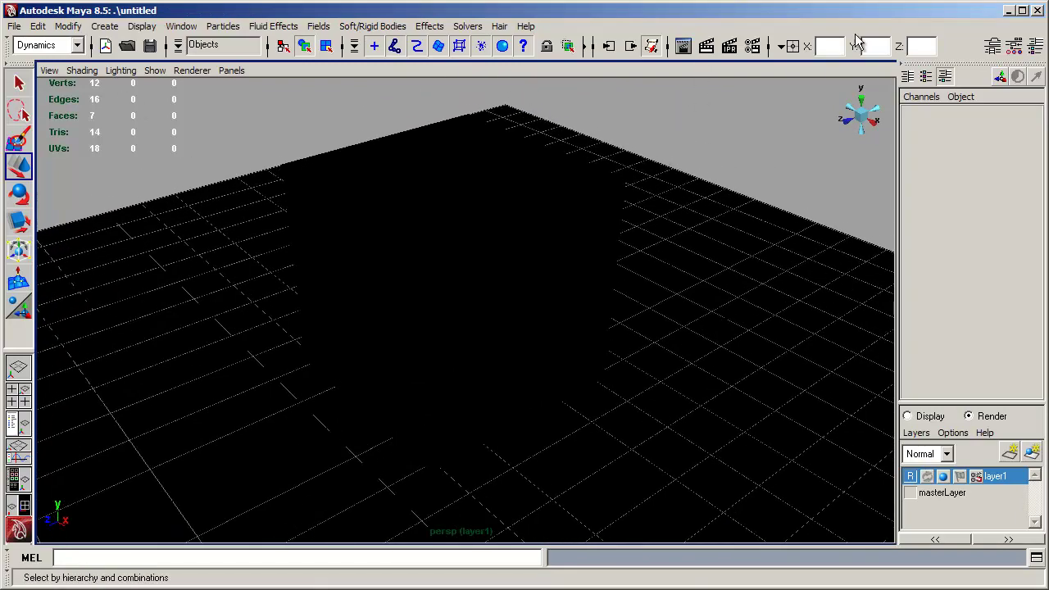
# Render layer1 with mental ray, showing the white cube with soft grey occlusion shadows
pyautogui.click(707, 46)
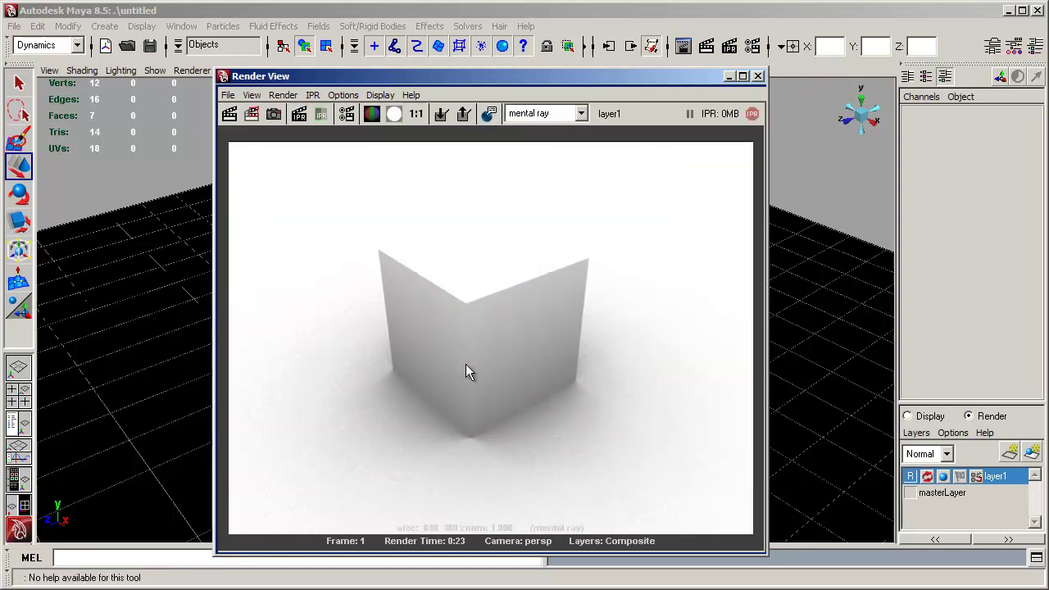
pyautogui.click(450, 543)
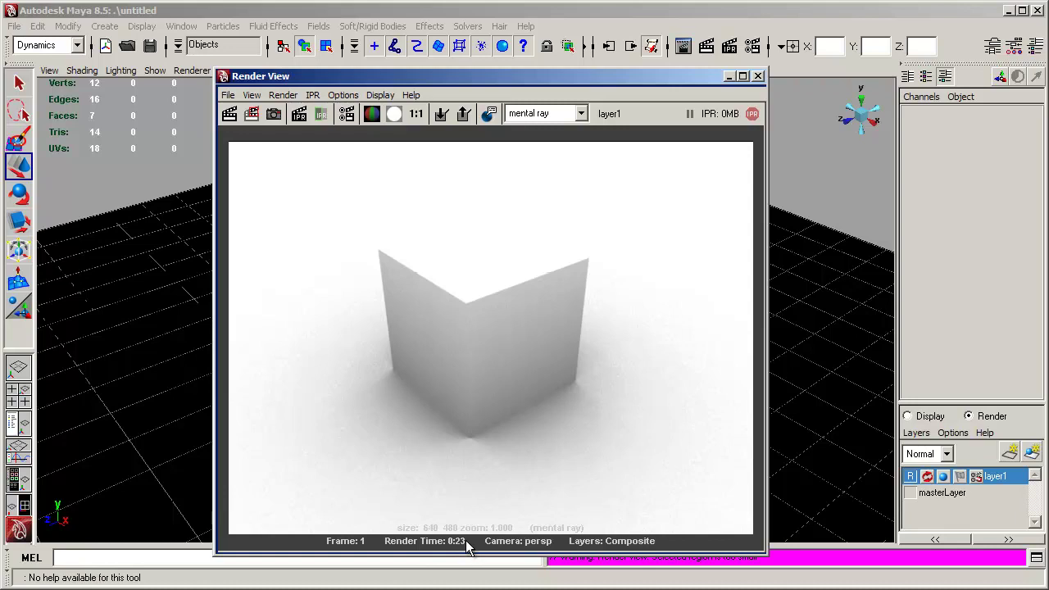
# Render masterLayer with Maya Software as a plain grey cube, then make layer1 current again
pyautogui.click(728, 77)
pyautogui.click(977, 493)
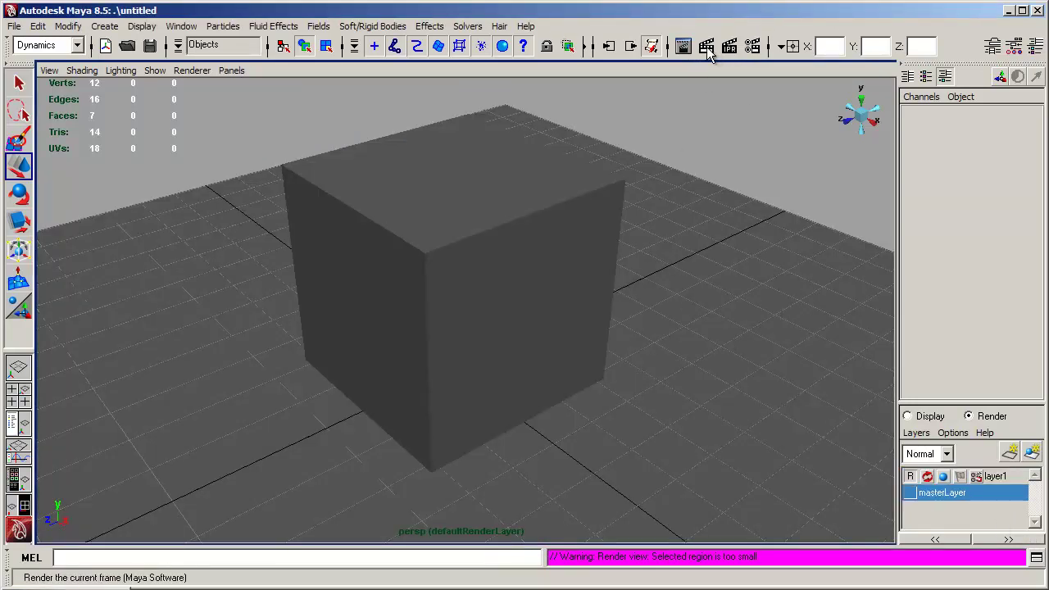
pyautogui.click(910, 493)
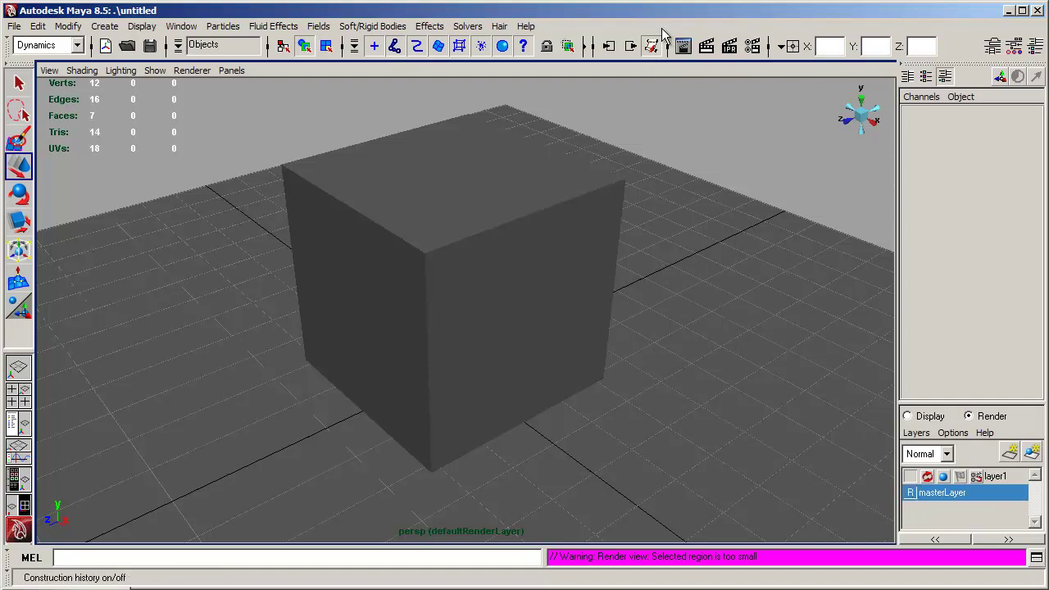
pyautogui.click(682, 46)
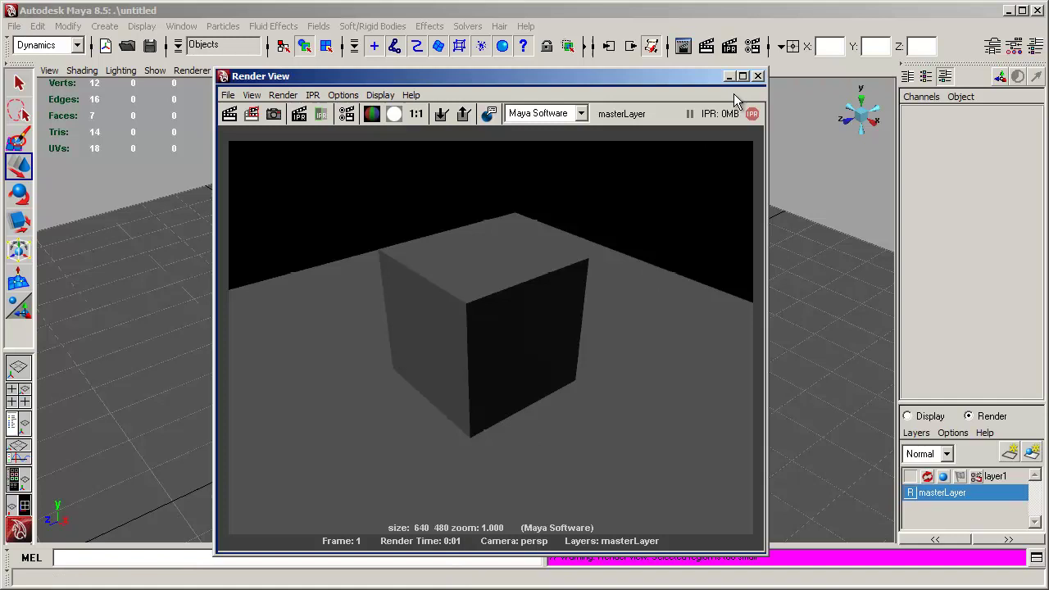
pyautogui.click(811, 158)
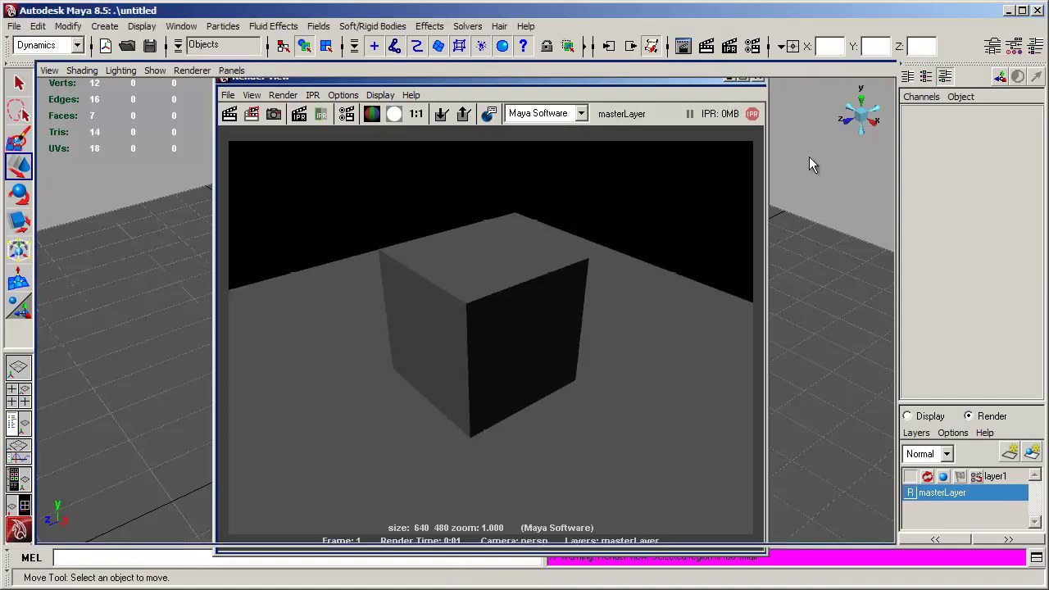
pyautogui.click(995, 479)
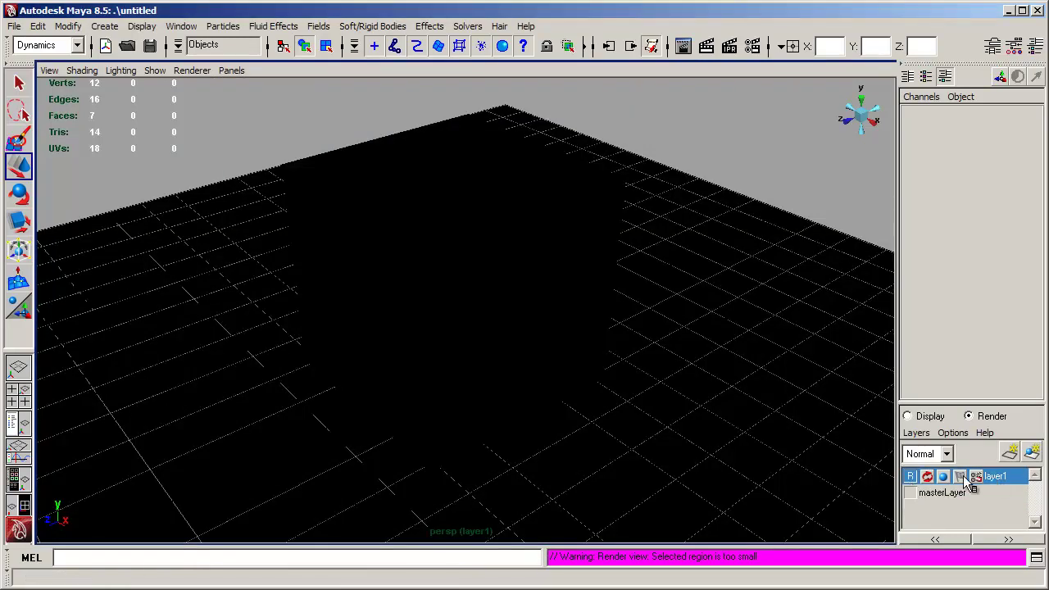
# Start a second mental ray render of layer1, stop it partway, and close Render View
pyautogui.click(976, 476)
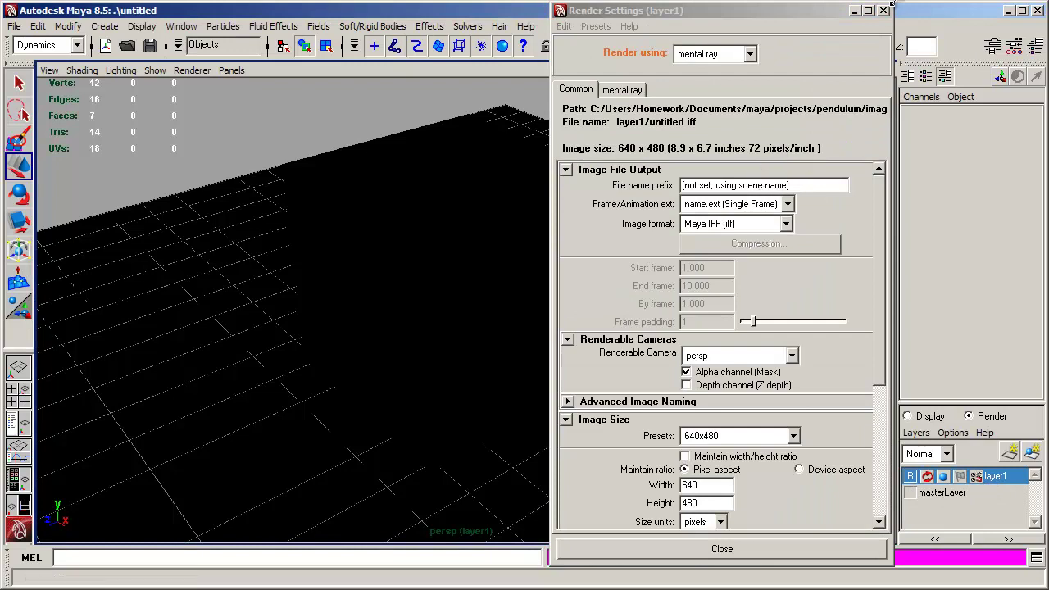
pyautogui.click(883, 10)
pyautogui.click(683, 46)
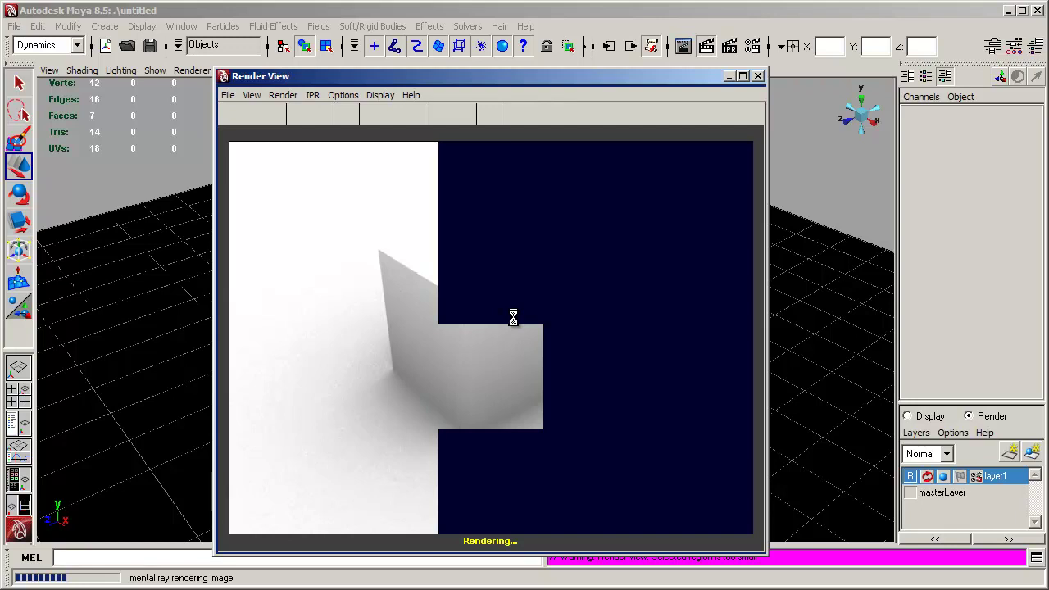
pyautogui.press('Escape')
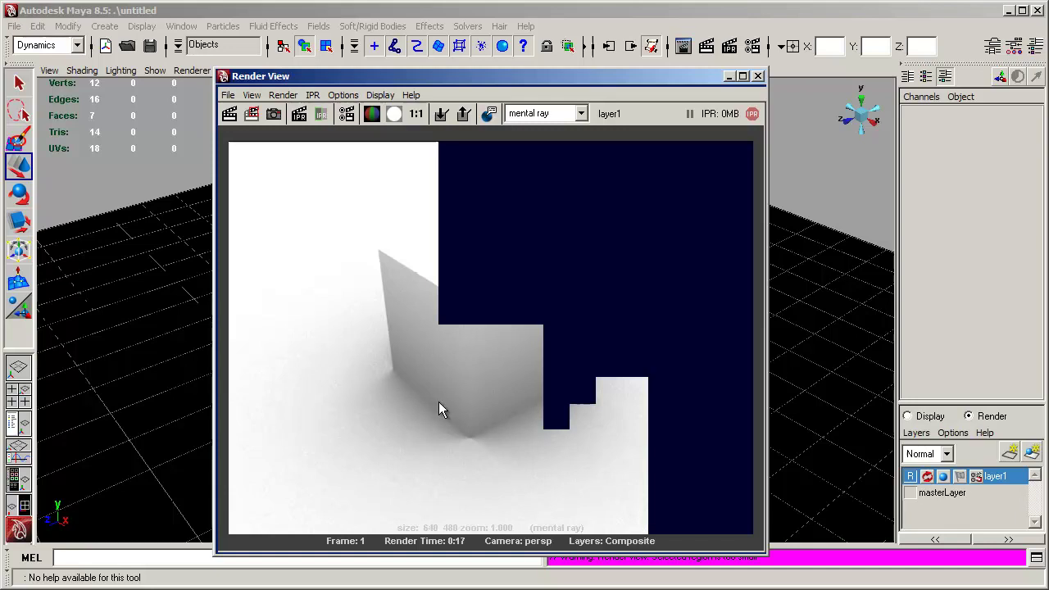
pyautogui.click(758, 76)
pyautogui.click(569, 270)
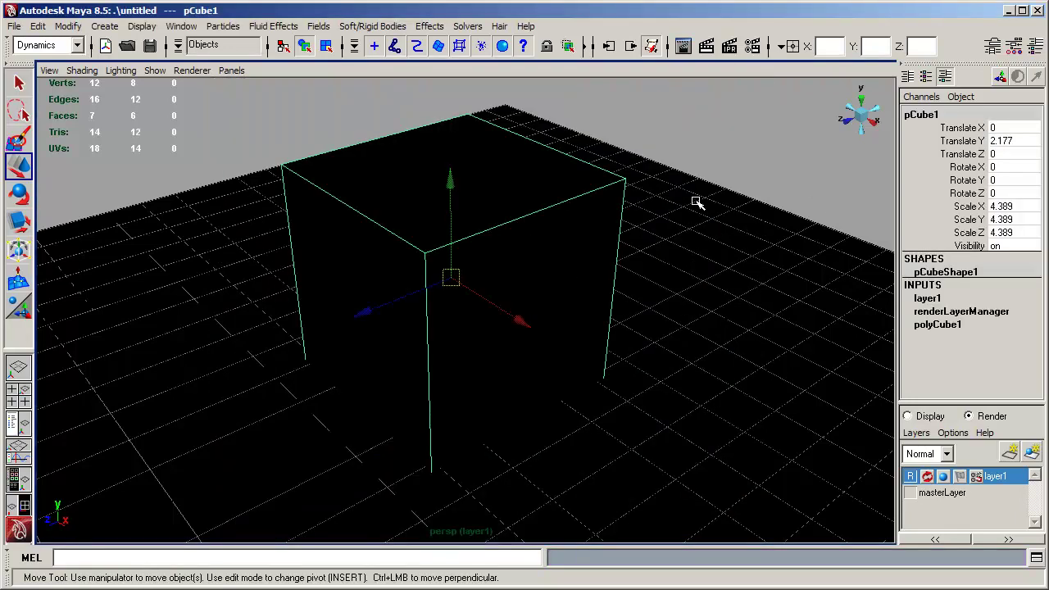
# Raise mib_amb_occlusion1 Samples from 16 to 64 on surfaceShader1 and render layer1 again
pyautogui.click(996, 46)
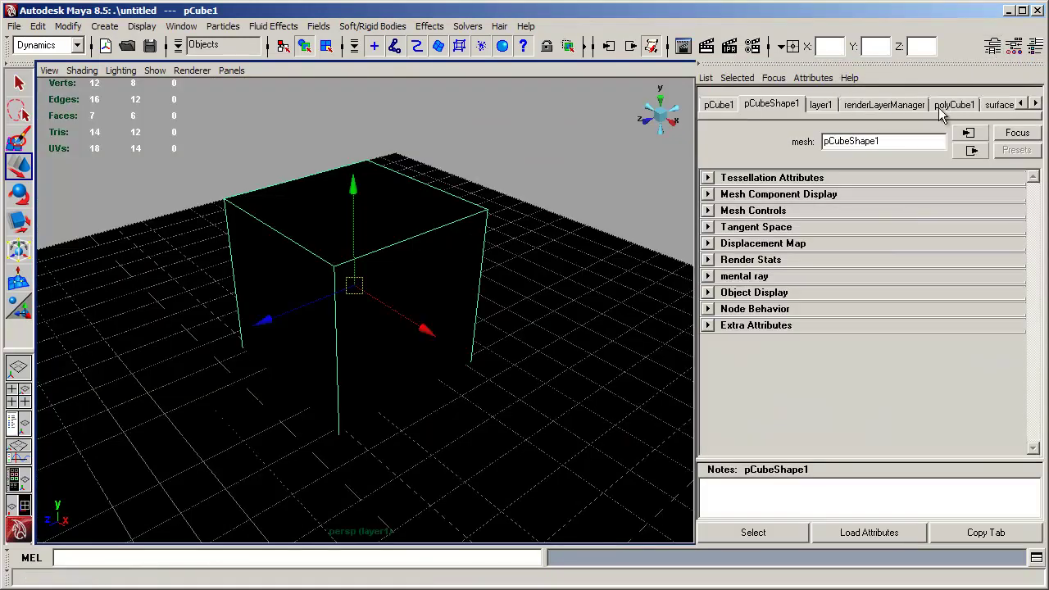
pyautogui.click(1035, 104)
pyautogui.click(982, 106)
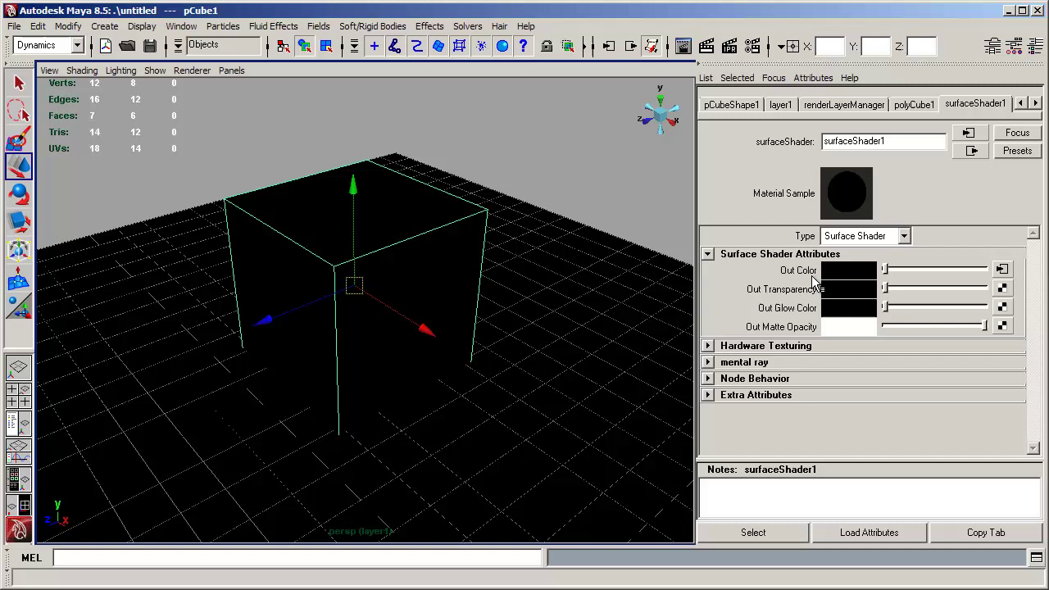
pyautogui.click(1002, 270)
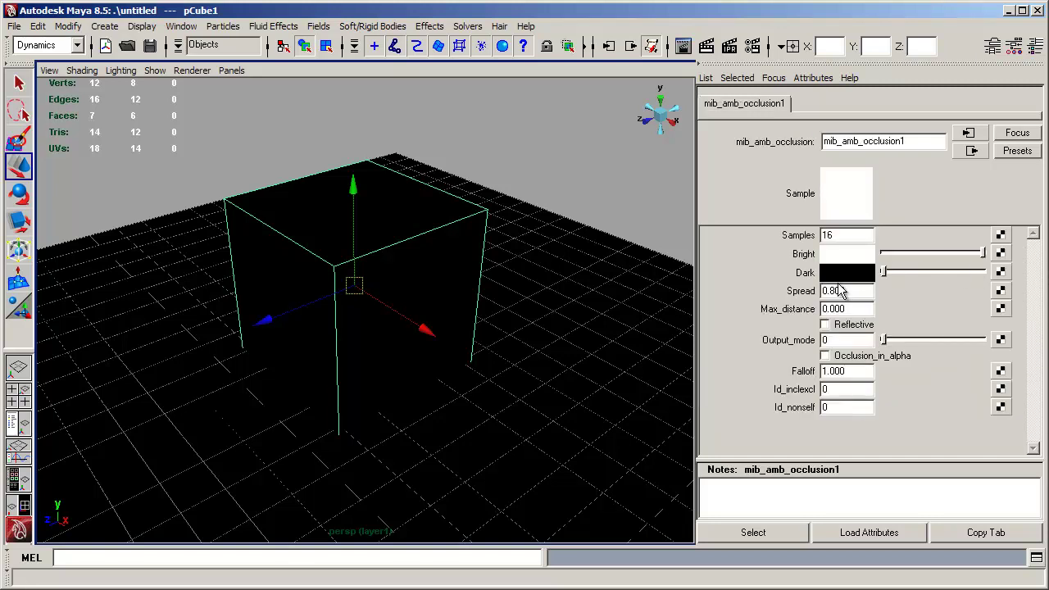
pyautogui.doubleClick(842, 235)
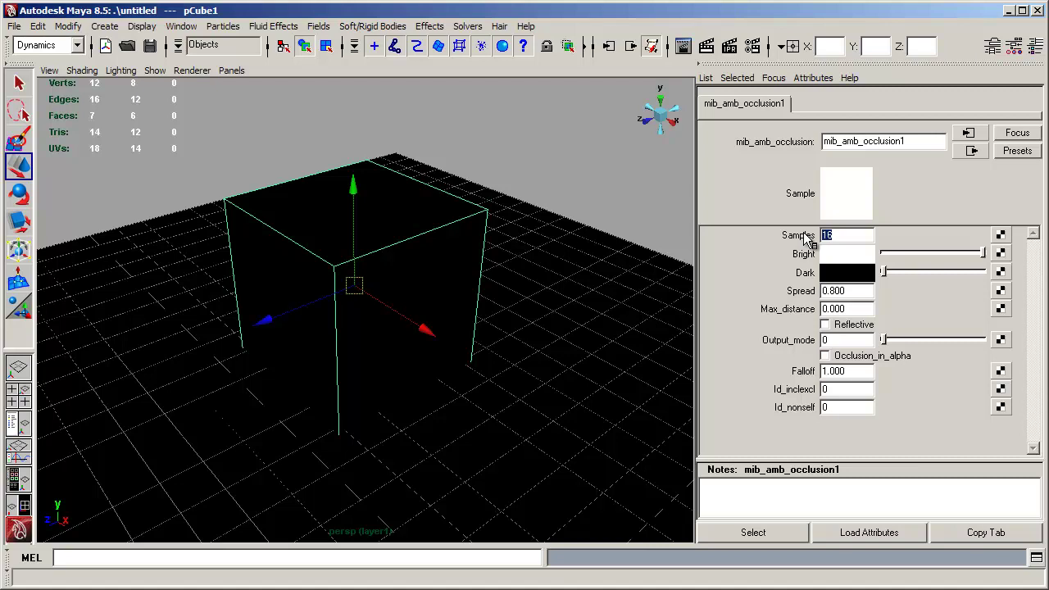
pyautogui.write('6')
pyautogui.press('Return')
pyautogui.click(683, 46)
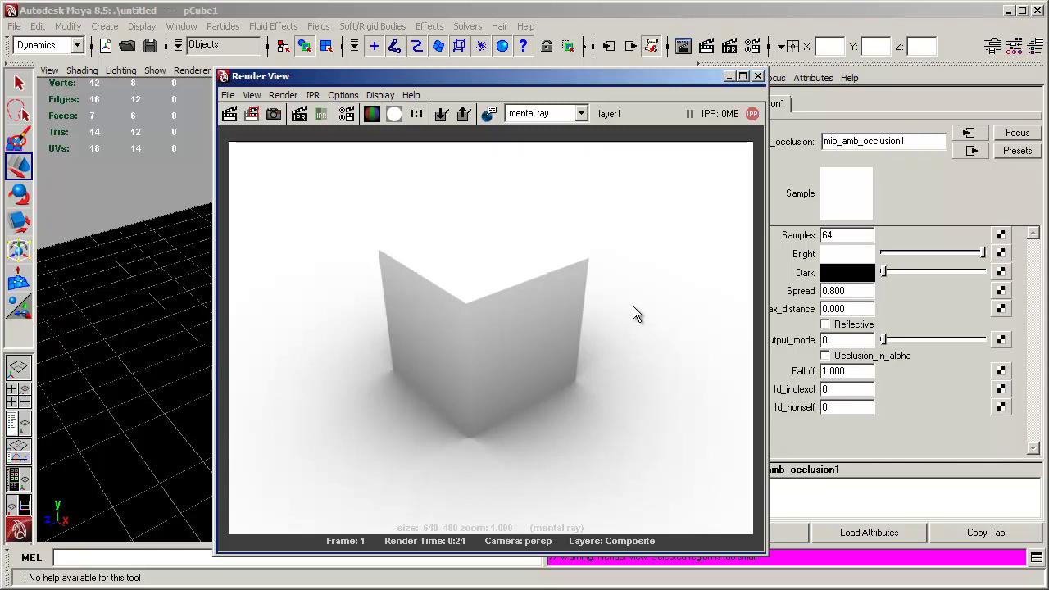
# Close the finished 64-sample render, deselect the cube, and show the Channel Box/Layer Editor
pyautogui.click(759, 77)
pyautogui.click(577, 168)
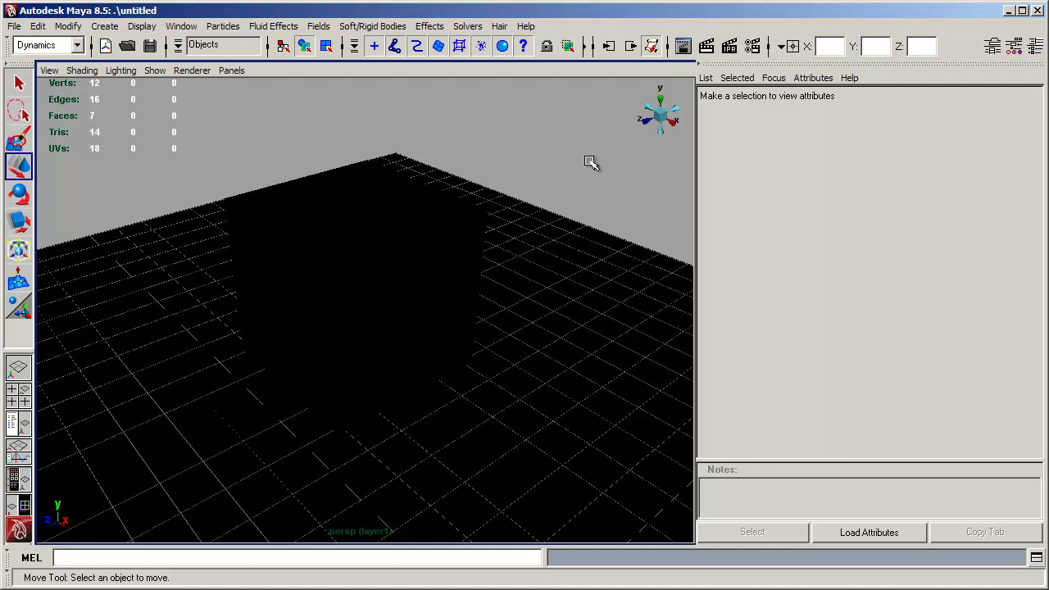
pyautogui.click(1036, 46)
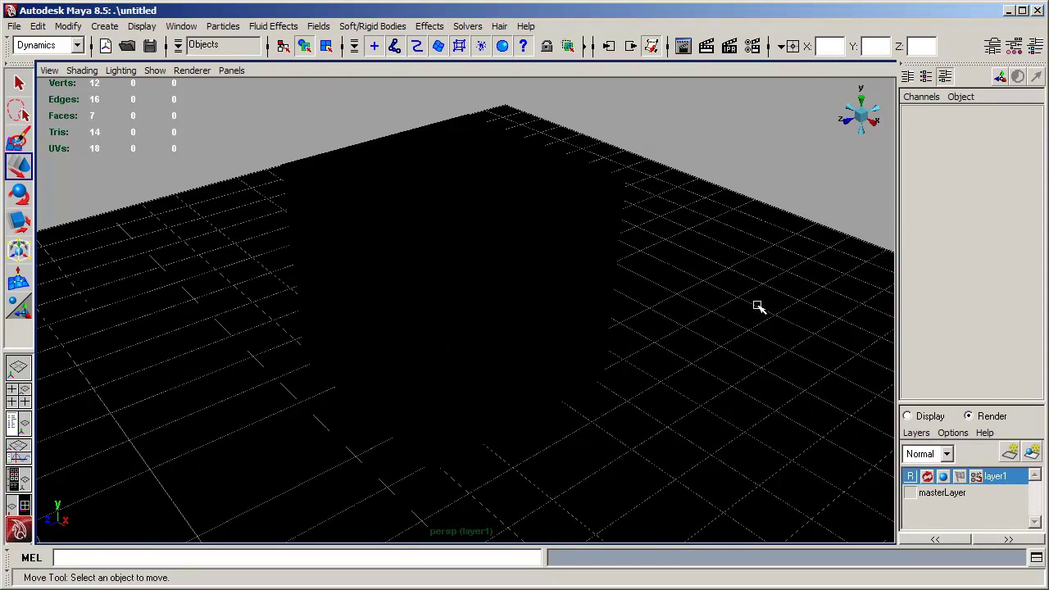
# Start a new empty scene, discarding the unsaved one
pyautogui.hotkey('ctrl', 'n')
pyautogui.press('Tab')
pyautogui.press('Return')
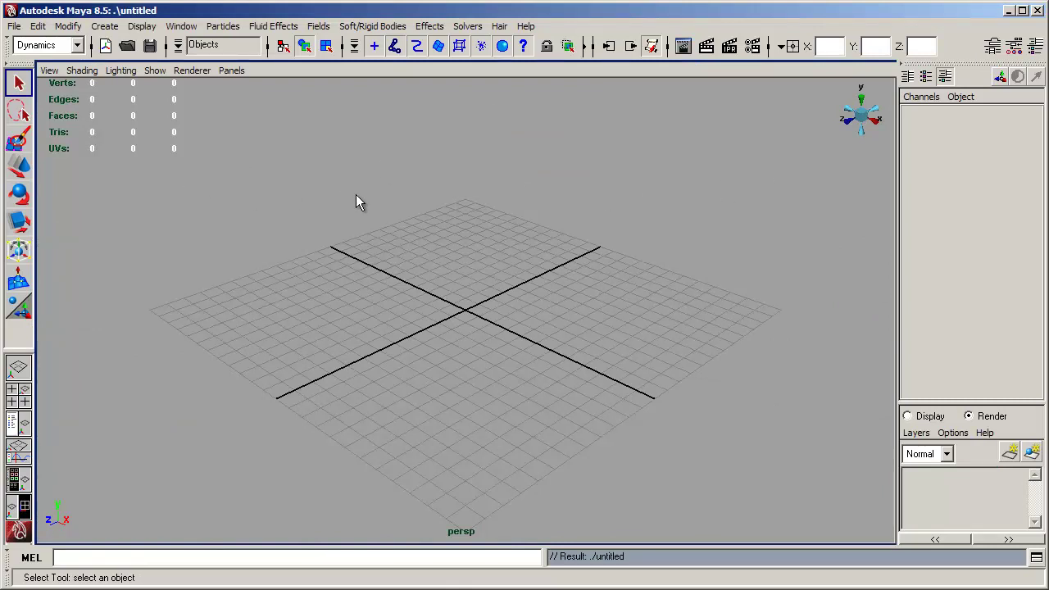
# Create a polygon plane and scale it up to cover the grid
pyautogui.keyDown('shift'); pyautogui.rightClick(288, 198); pyautogui.keyUp('shift')
pyautogui.keyDown('shift'); pyautogui.rightClick(341, 189); pyautogui.keyUp('shift')
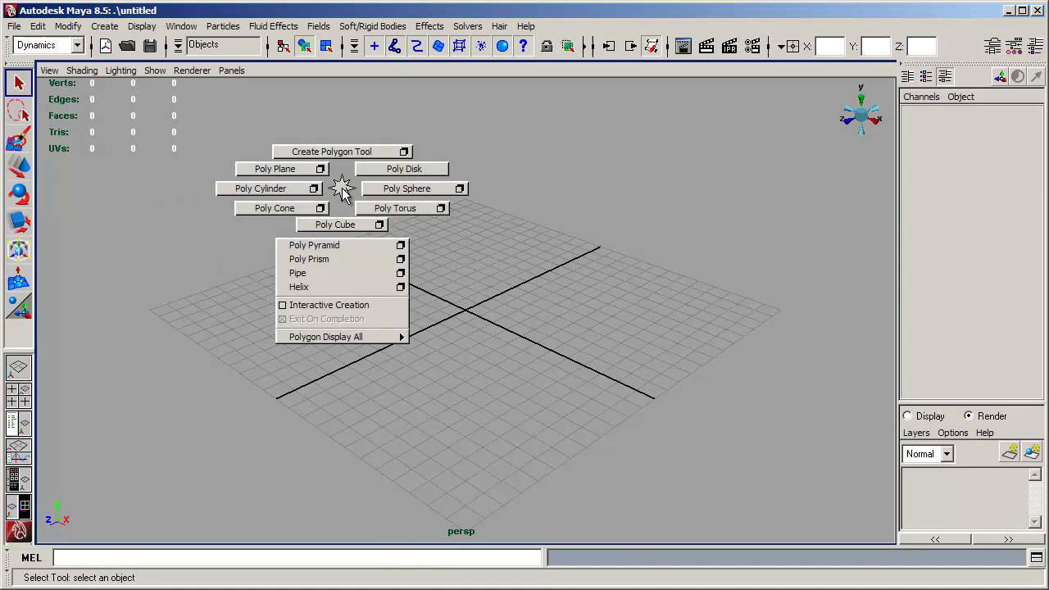
pyautogui.click(297, 168)
pyautogui.press('r')
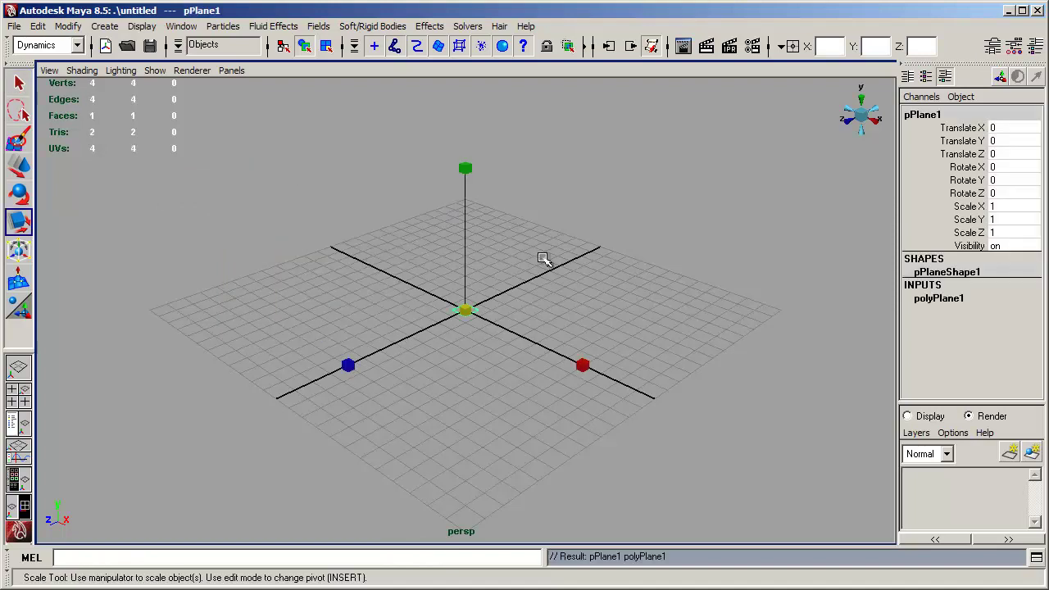
pyautogui.moveTo(539, 257); pyautogui.dragTo(836, 253, button='middle')
pyautogui.click(646, 189)
# Add a polygon cube, enlarge it to about 7, lift it, and enable smooth shading
pyautogui.keyDown('shift'); pyautogui.rightClick(621, 175); pyautogui.keyUp('shift')
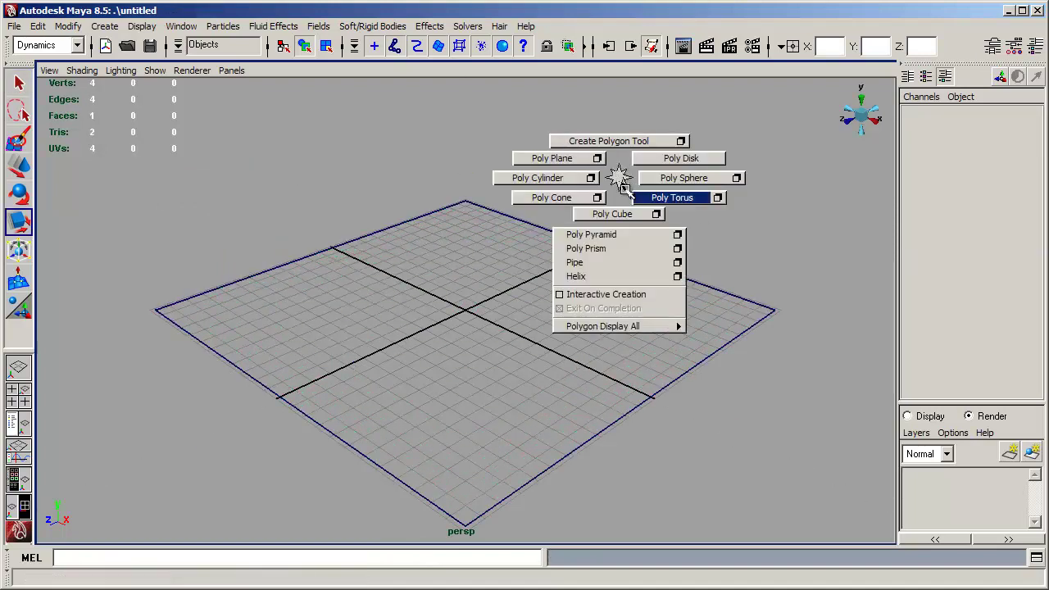
pyautogui.press('w')
pyautogui.moveTo(464, 210)
pyautogui.mouseDown()
pyautogui.moveTo(464, 183)
pyautogui.moveTo(465, 201)
pyautogui.mouseUp()
pyautogui.press('r')
pyautogui.moveTo(693, 213); pyautogui.dragTo(812, 211, button='middle')
pyautogui.press('w')
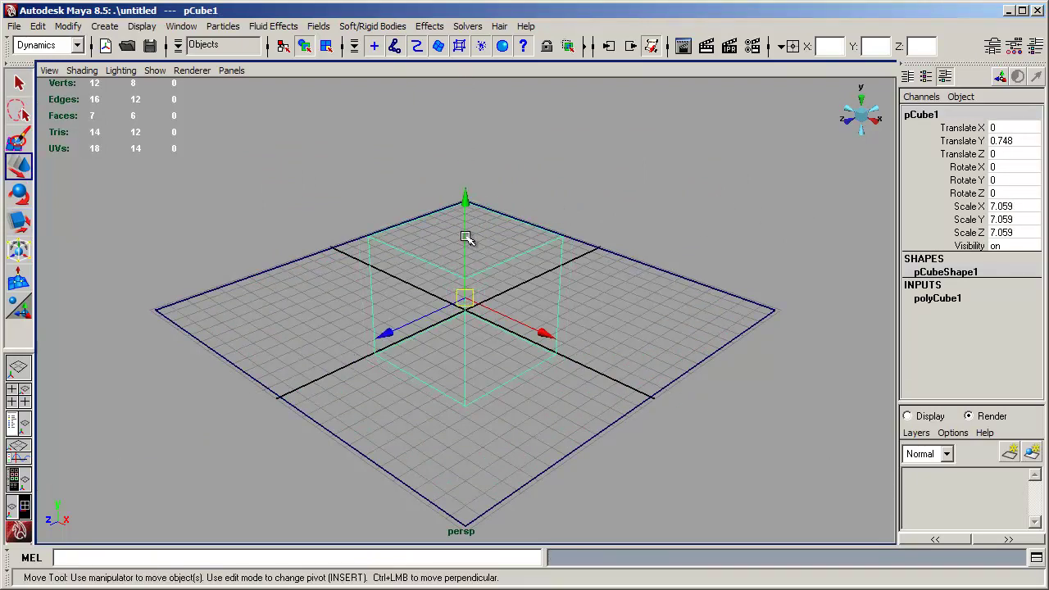
pyautogui.moveTo(467, 234); pyautogui.dragTo(461, 159)
pyautogui.press('5')
pyautogui.keyDown('alt'); pyautogui.moveTo(555, 245); pyautogui.dragTo(702, 227, button='right'); pyautogui.keyUp('alt')
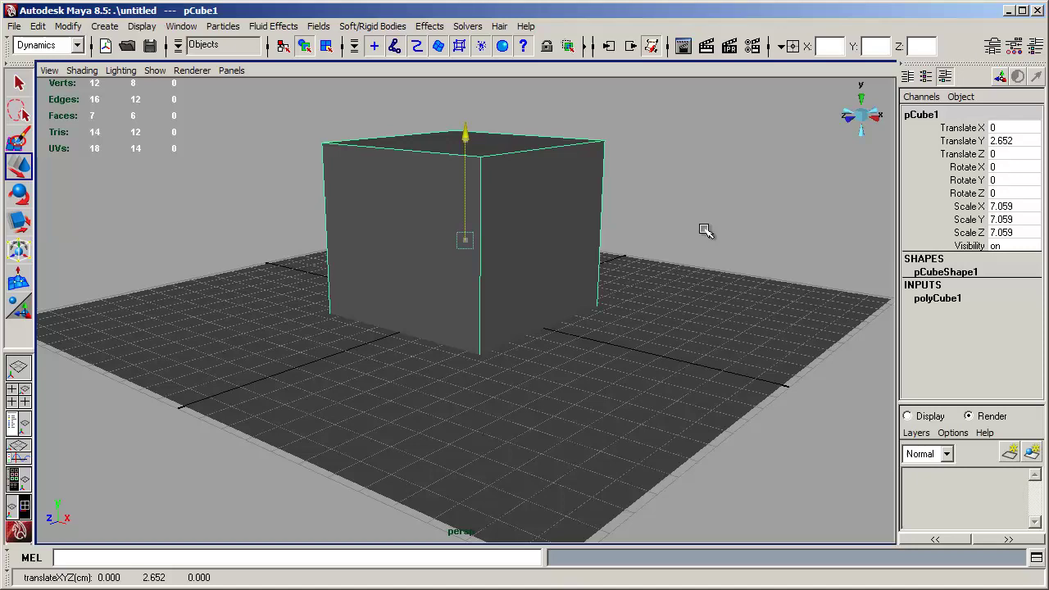
# Shrink the cube to about 5.54 and lower it to rest on the plane
pyautogui.scroll(-3, 711, 213)
pyautogui.press('r')
pyautogui.moveTo(777, 182); pyautogui.dragTo(740, 188, button='middle')
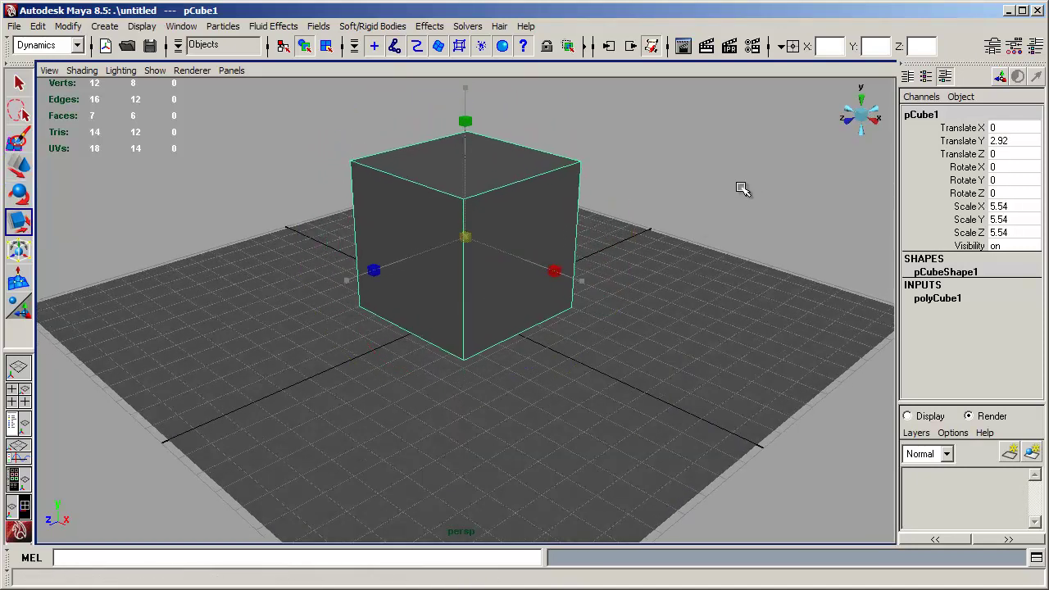
pyautogui.press('w')
pyautogui.moveTo(468, 146); pyautogui.dragTo(468, 159)
pyautogui.click(623, 197)
pyautogui.keyDown('alt'); pyautogui.moveTo(623, 197); pyautogui.dragTo(677, 206); pyautogui.keyUp('alt')
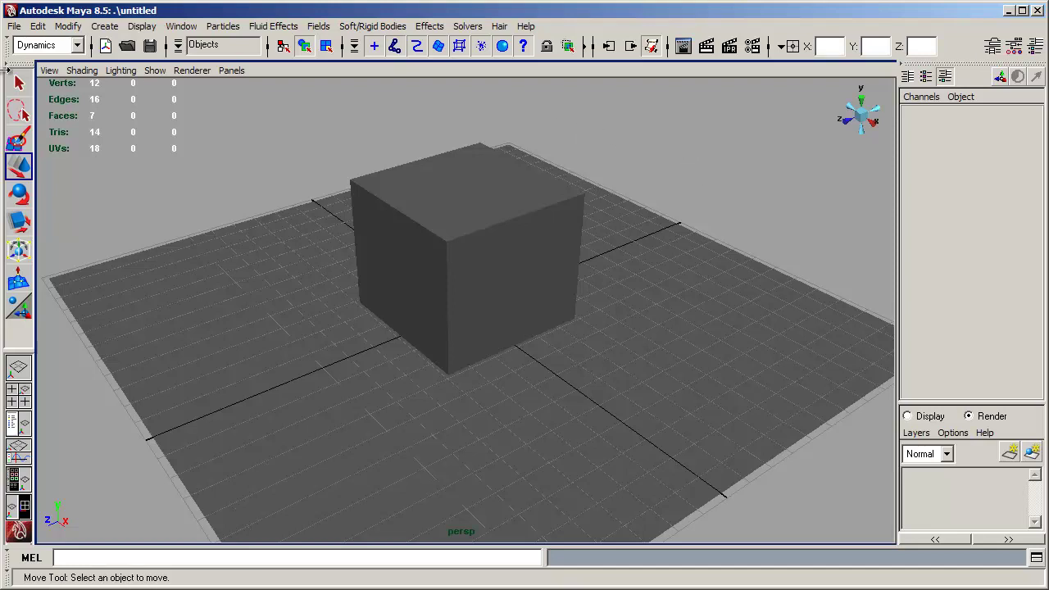
# Open the Hypershade from Rendering Editors and move it fully into view
pyautogui.click(182, 27)
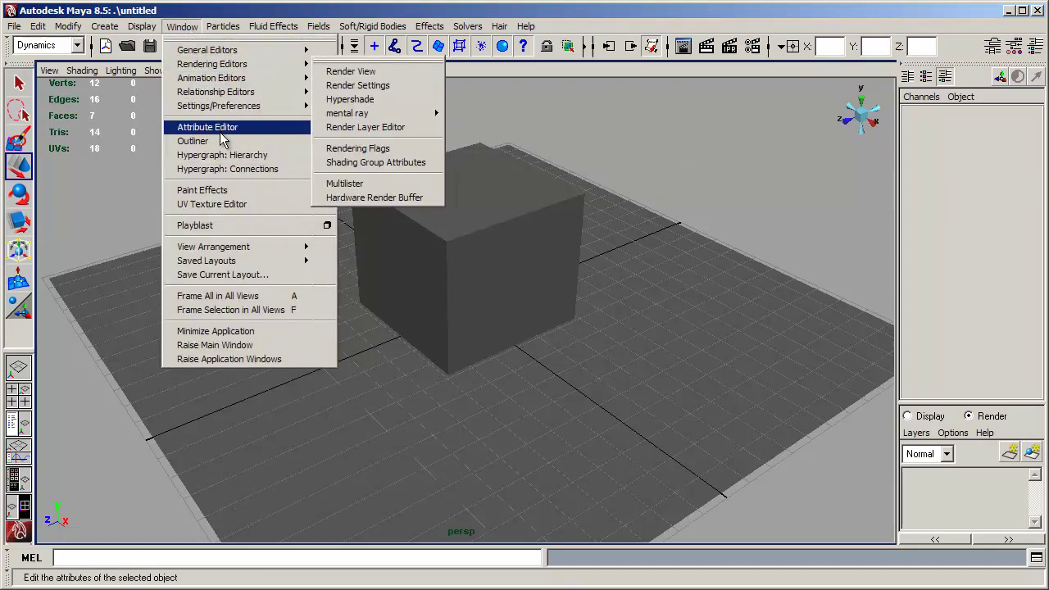
pyautogui.moveTo(214, 65)
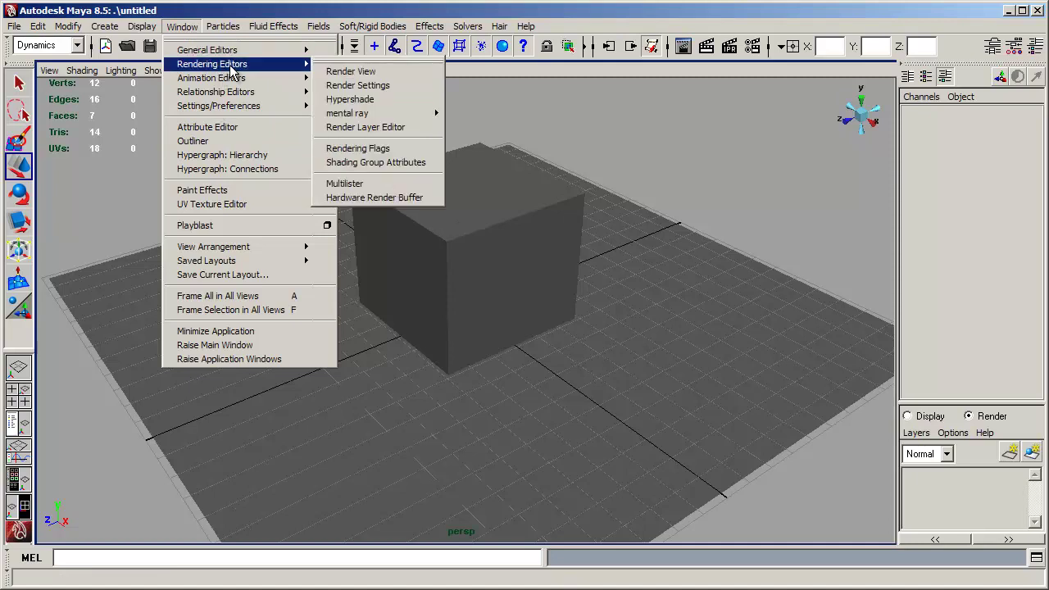
pyautogui.click(388, 100)
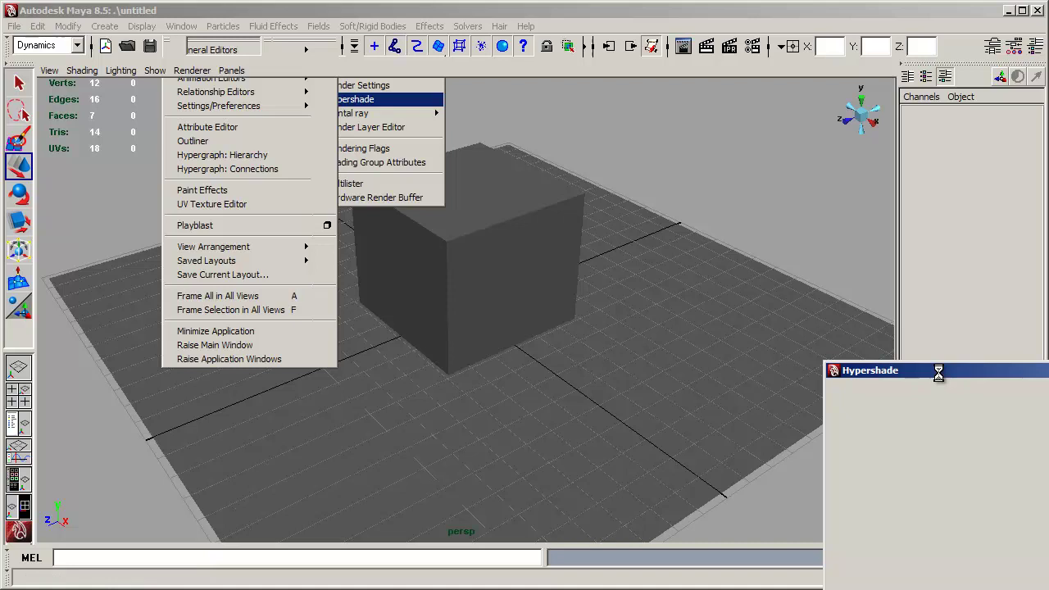
pyautogui.moveTo(939, 372); pyautogui.dragTo(459, 148)
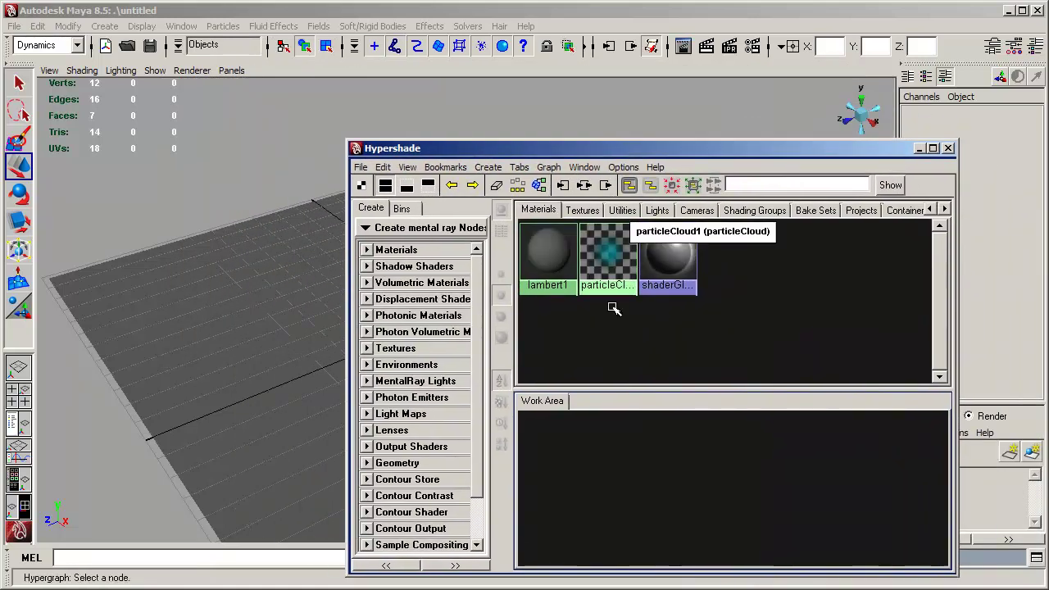
# Switch to Create Maya Nodes and create surfaceShader1 in the Work Area
pyautogui.click(369, 251)
pyautogui.scroll(-3, 484, 324)
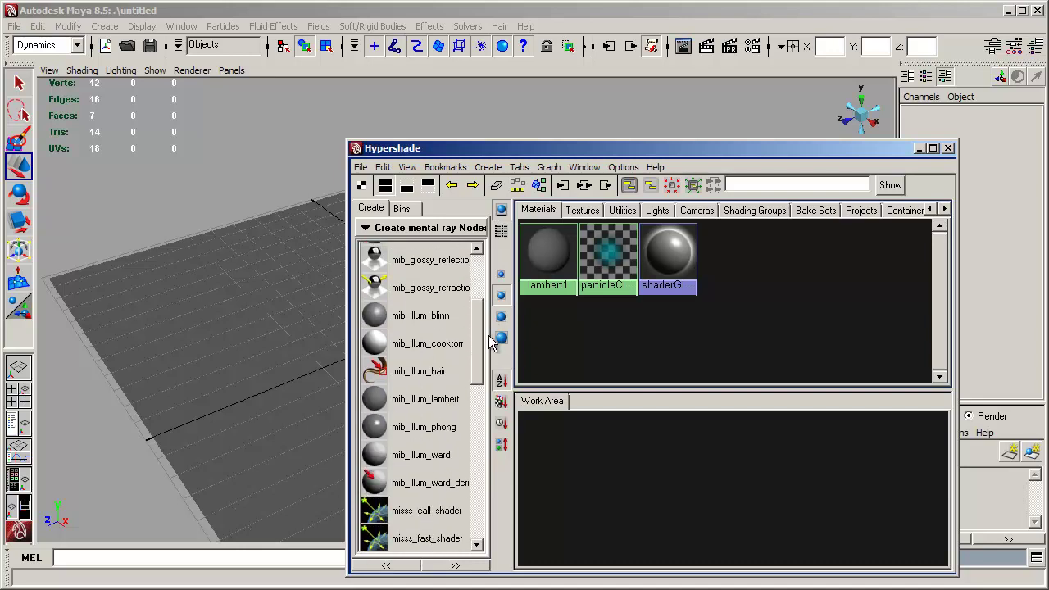
pyautogui.scroll(3, 484, 323)
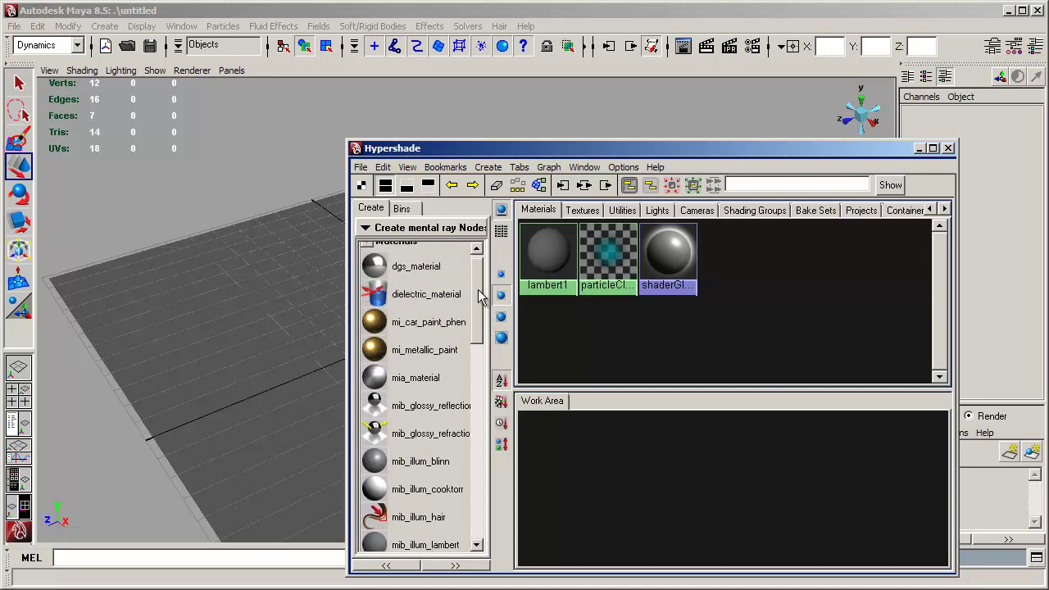
pyautogui.click(447, 232)
pyautogui.click(496, 241)
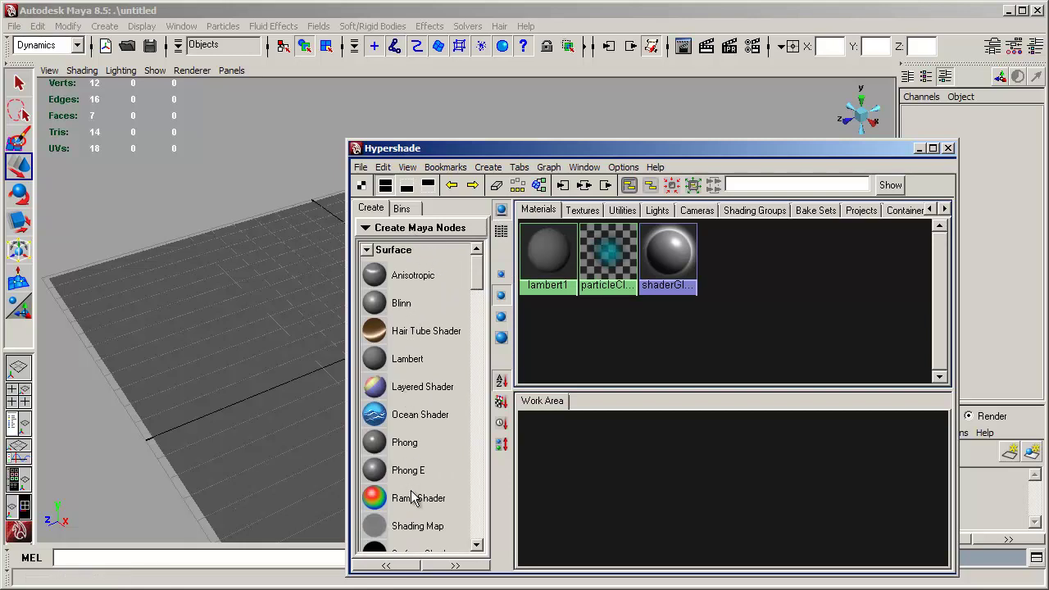
pyautogui.moveTo(479, 275); pyautogui.dragTo(480, 303)
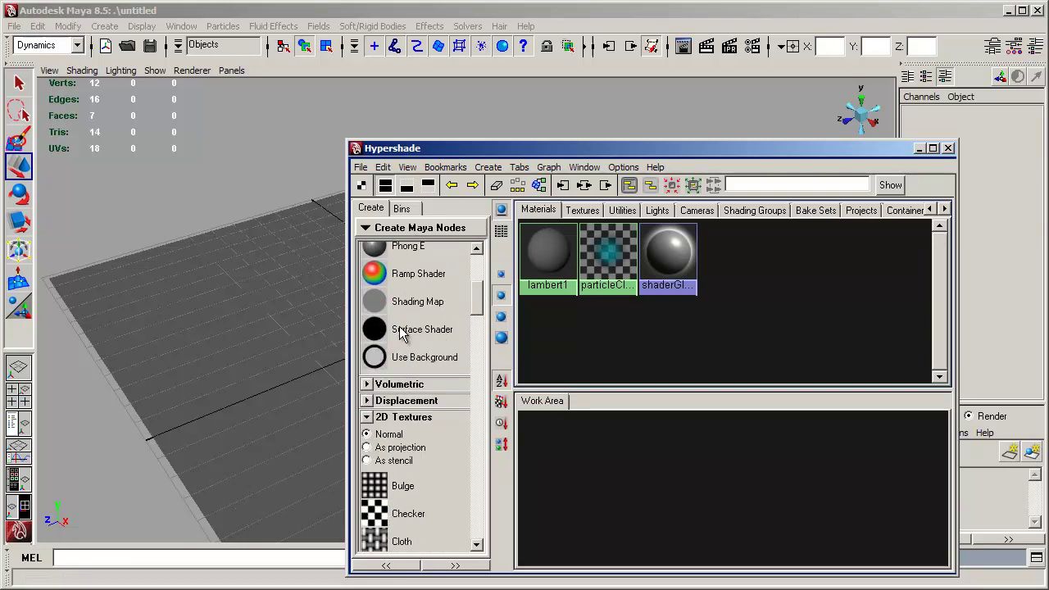
pyautogui.moveTo(400, 327); pyautogui.dragTo(623, 471, button='middle')
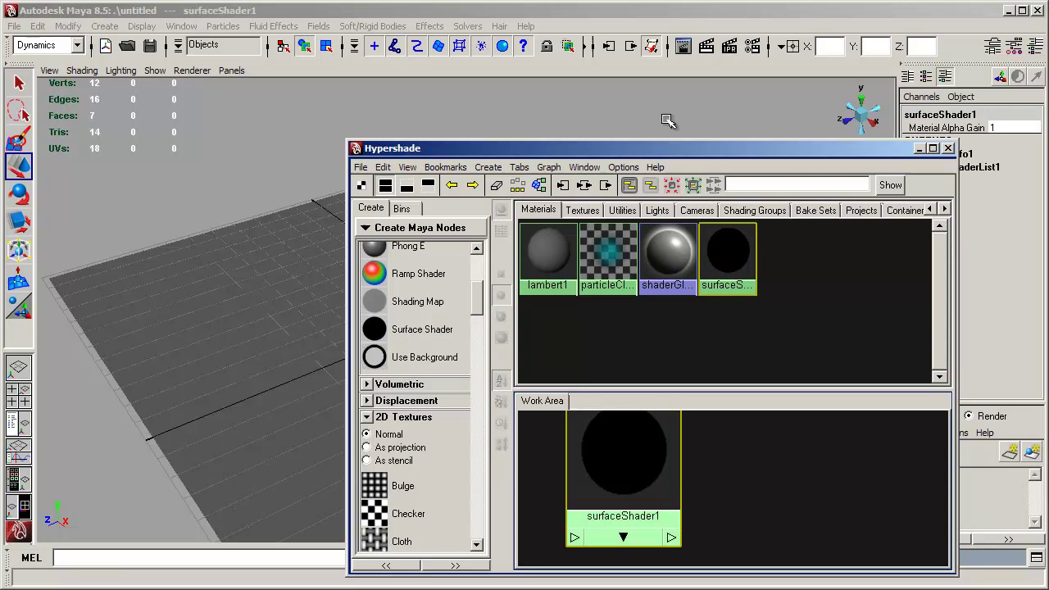
pyautogui.moveTo(674, 151); pyautogui.dragTo(903, 41)
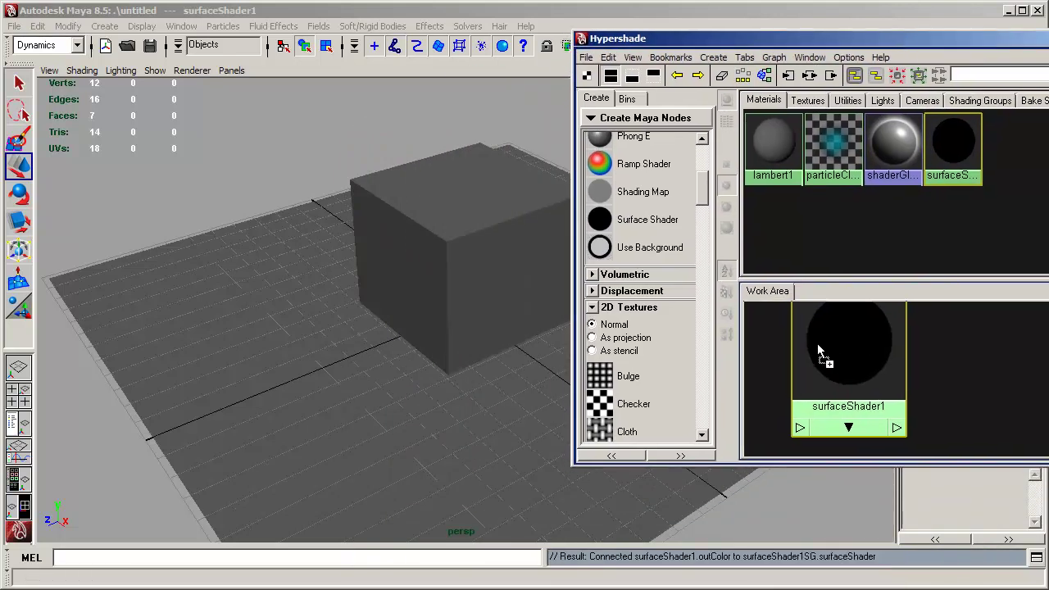
# Assign surfaceShader1 to the cube, shading it black
pyautogui.moveTo(825, 352); pyautogui.dragTo(311, 363, button='middle')
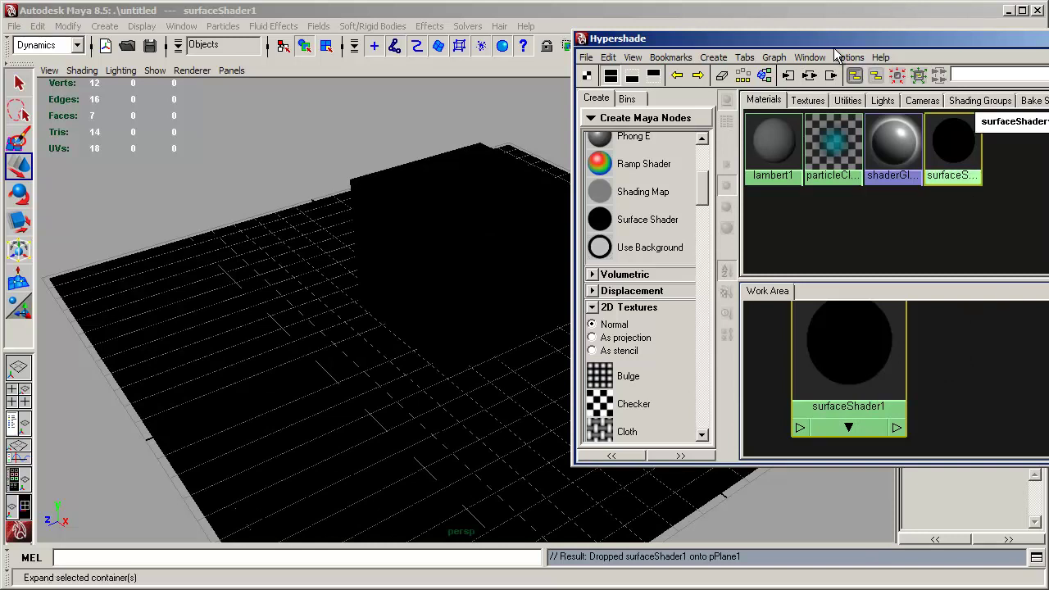
pyautogui.moveTo(836, 40); pyautogui.dragTo(539, 56)
pyautogui.click(331, 137)
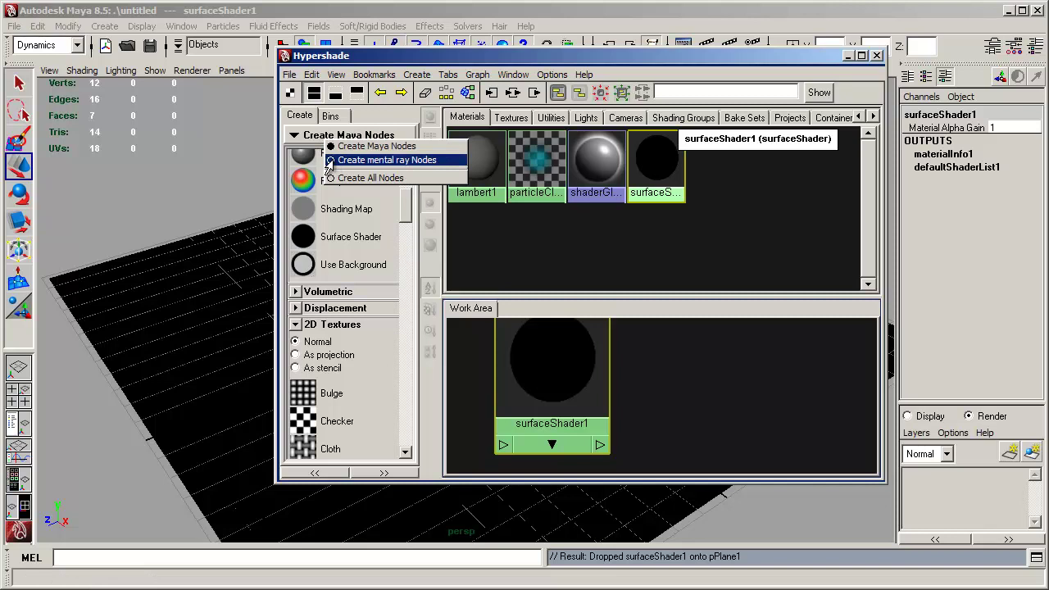
# Add a mib_amb_occlusion node from the mental ray Textures list to the Hypershade work area
pyautogui.click(330, 163)
pyautogui.moveTo(563, 363); pyautogui.dragTo(586, 388)
pyautogui.moveTo(404, 196); pyautogui.dragTo(404, 365)
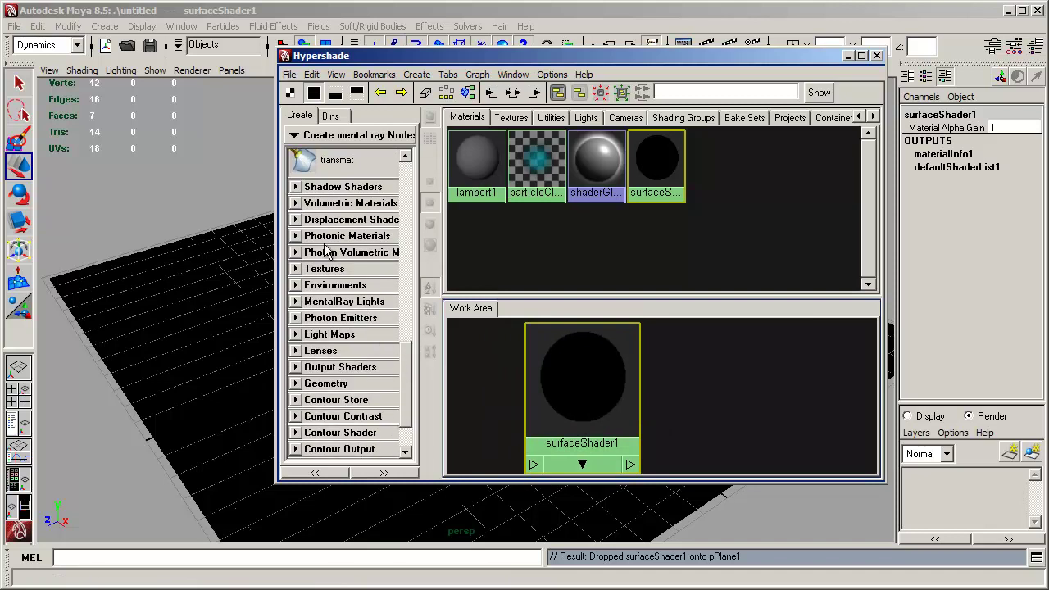
pyautogui.click(295, 237)
pyautogui.click(295, 380)
pyautogui.scroll(-1, 300, 414)
pyautogui.click(305, 392)
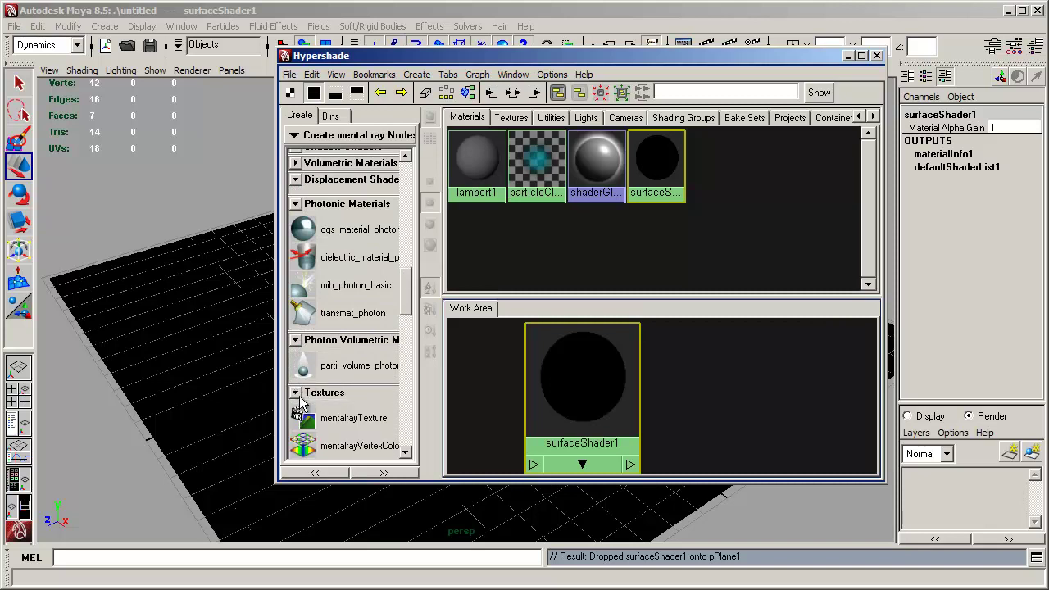
pyautogui.scroll(-5, 308, 395)
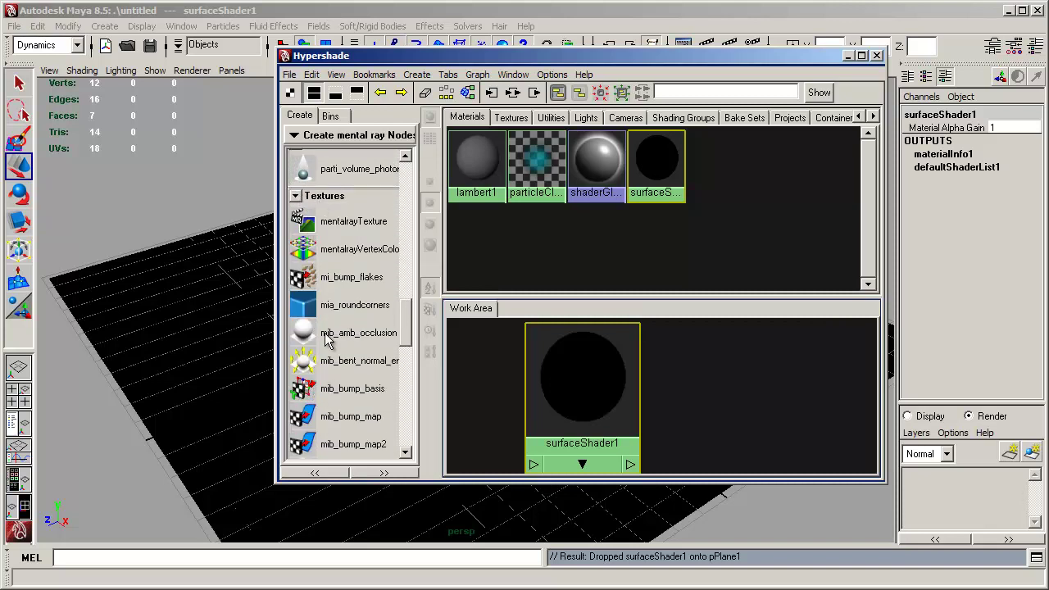
pyautogui.moveTo(326, 339); pyautogui.dragTo(752, 391, button='middle')
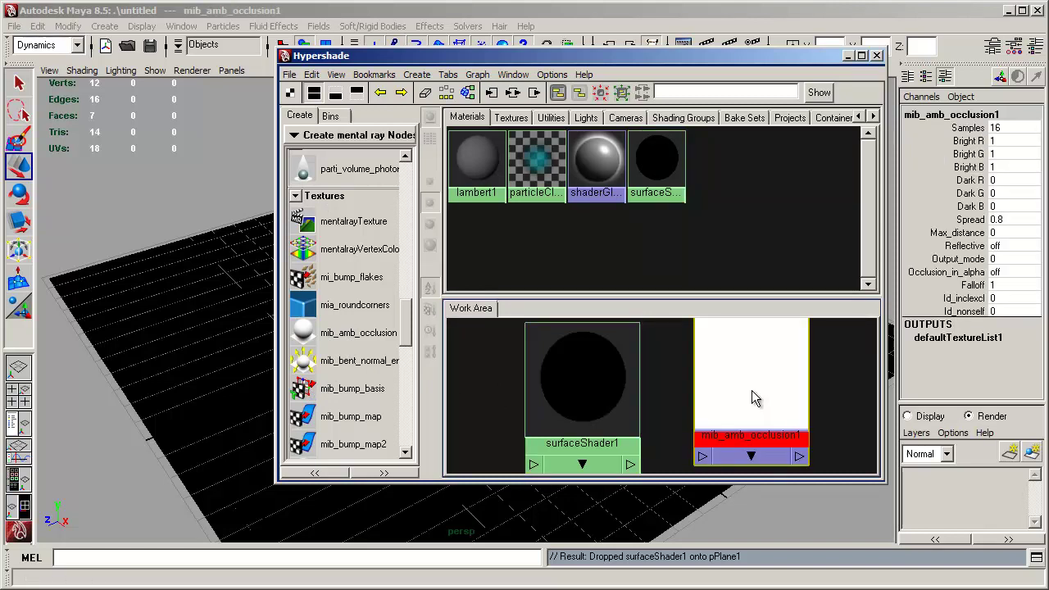
# Place mib_amb_occlusion1 beside surfaceShader1 and middle-drag it onto the shader to connect them
pyautogui.moveTo(743, 386); pyautogui.dragTo(527, 380)
pyautogui.moveTo(607, 383); pyautogui.dragTo(775, 386)
pyautogui.keyDown('alt'); pyautogui.moveTo(775, 386); pyautogui.dragTo(690, 376, button='right'); pyautogui.keyUp('alt')
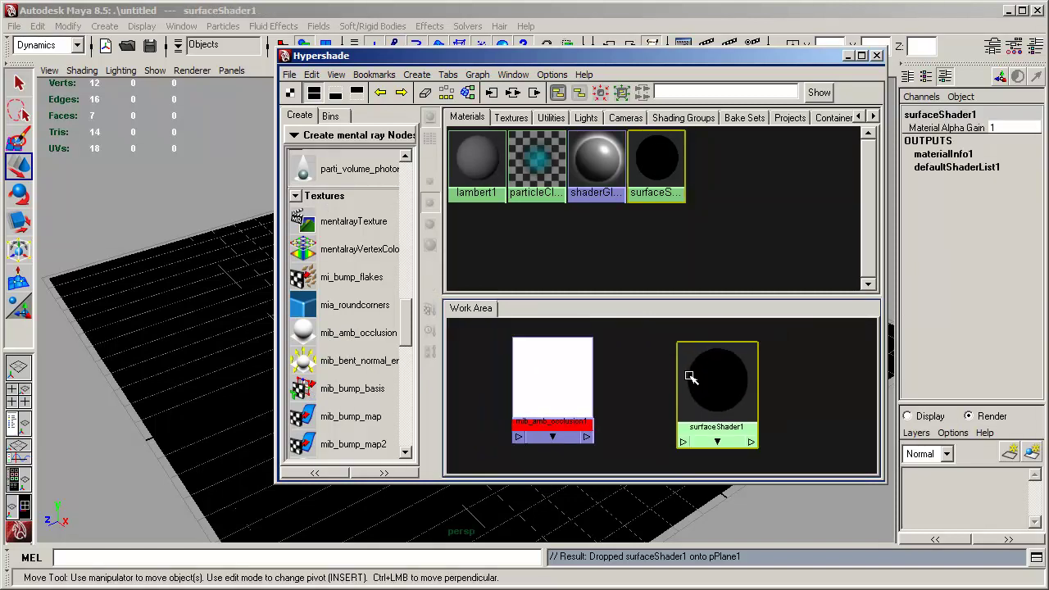
pyautogui.keyDown('alt'); pyautogui.moveTo(637, 370); pyautogui.dragTo(625, 364, button='middle'); pyautogui.keyUp('alt')
pyautogui.click(525, 378)
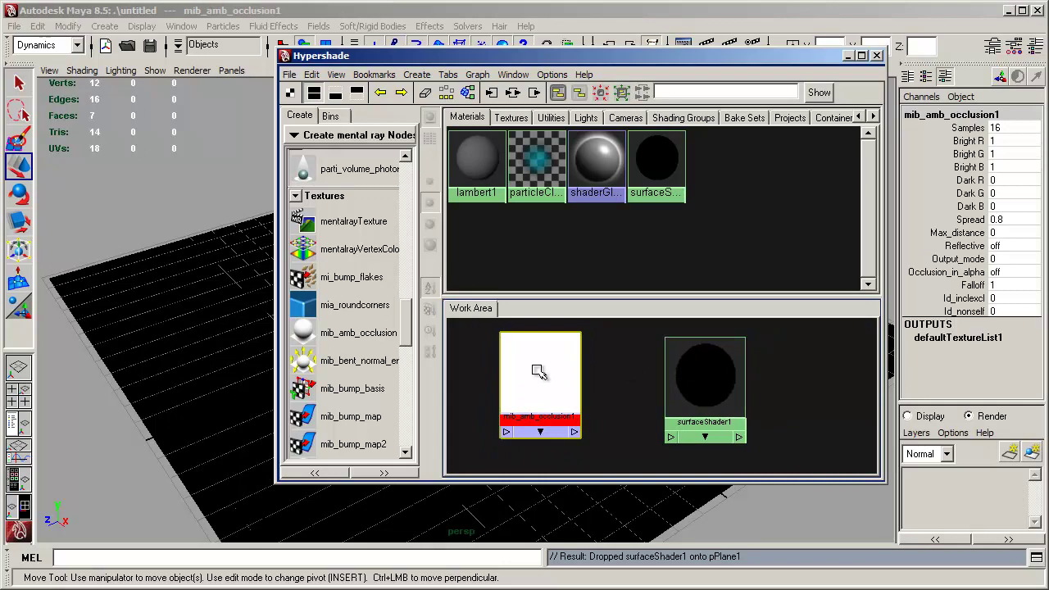
pyautogui.moveTo(539, 371); pyautogui.dragTo(634, 393, button='middle')
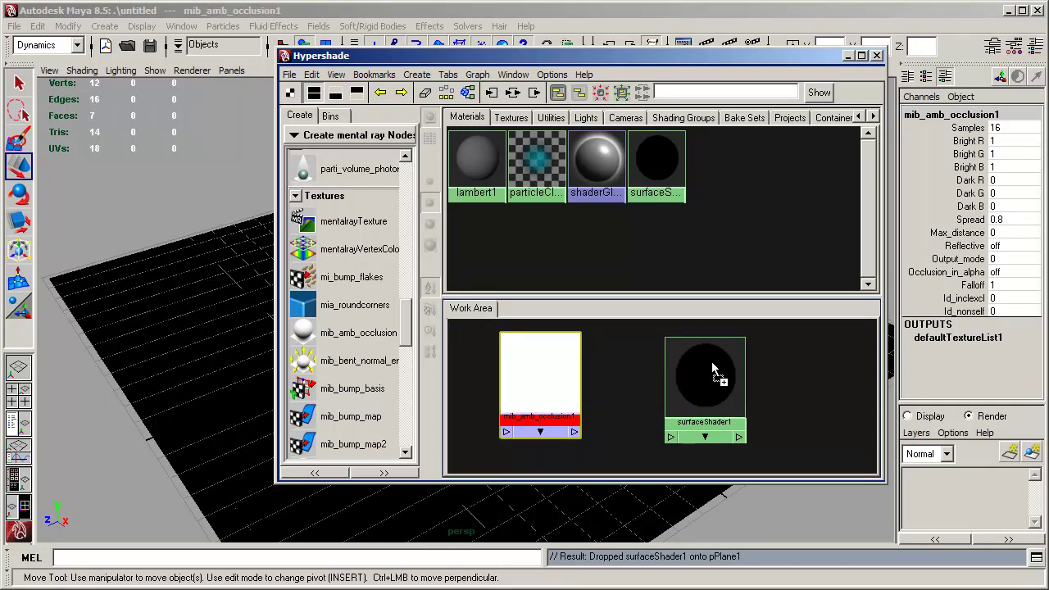
pyautogui.moveTo(713, 371); pyautogui.dragTo(708, 370, button='middle')
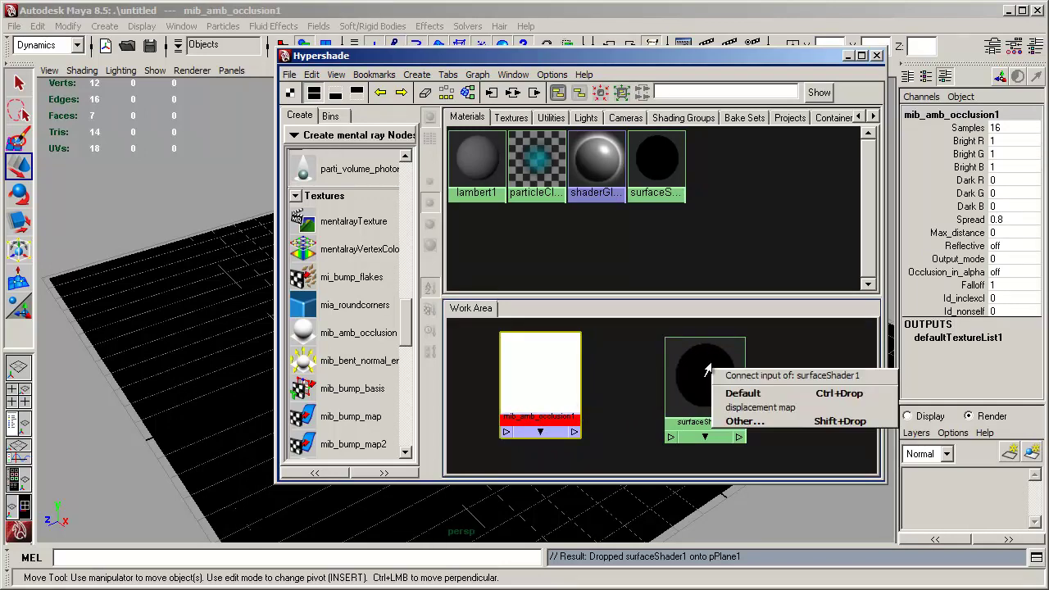
# Connect mib_amb_occlusion1's Out Value to surfaceShader1's Out Color
pyautogui.click(742, 422)
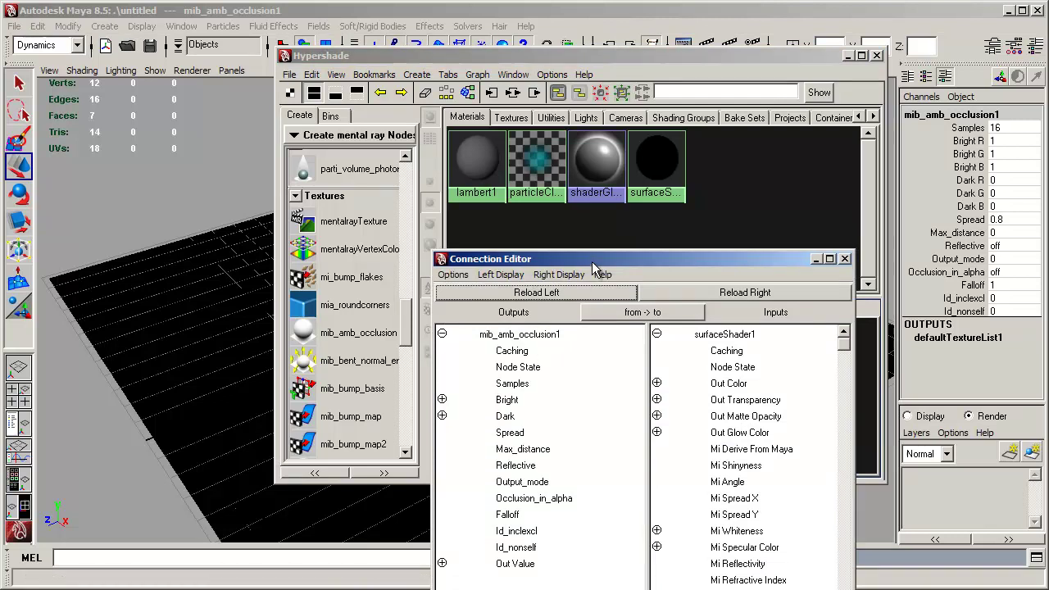
pyautogui.moveTo(591, 262); pyautogui.dragTo(601, 124)
pyautogui.click(524, 428)
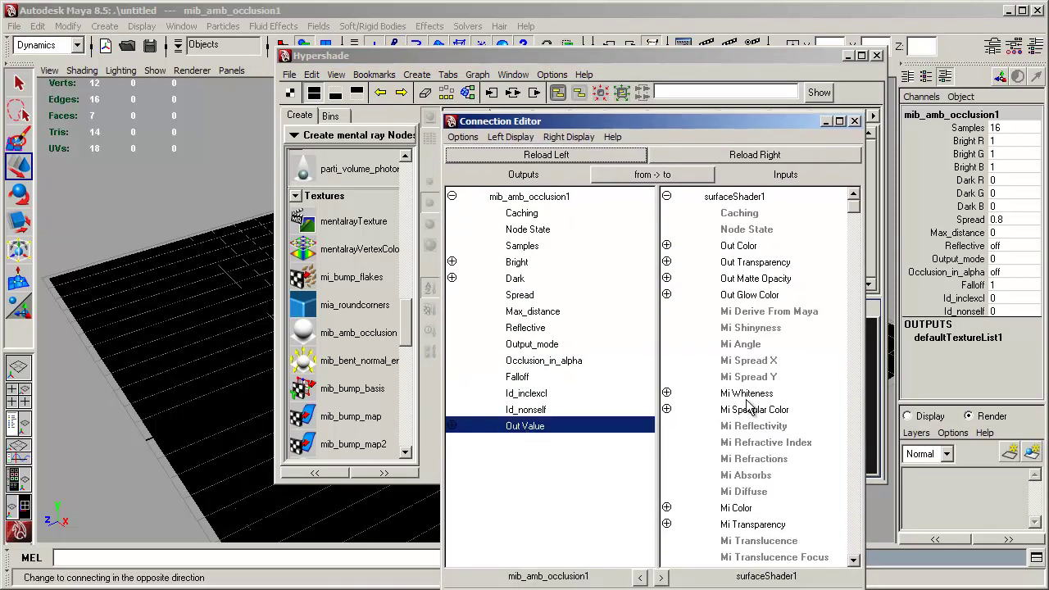
pyautogui.click(742, 248)
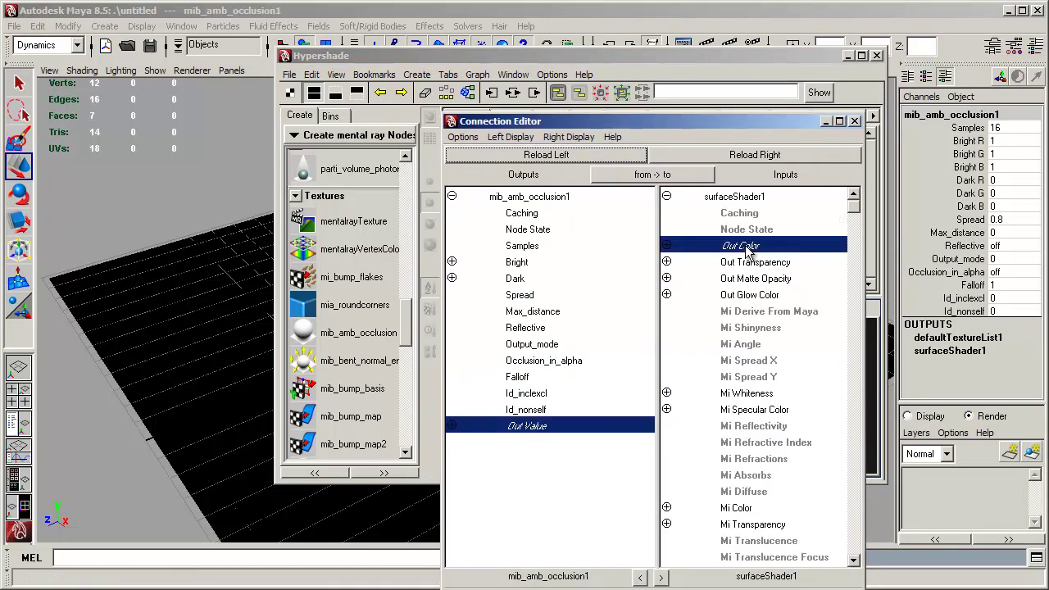
pyautogui.click(854, 120)
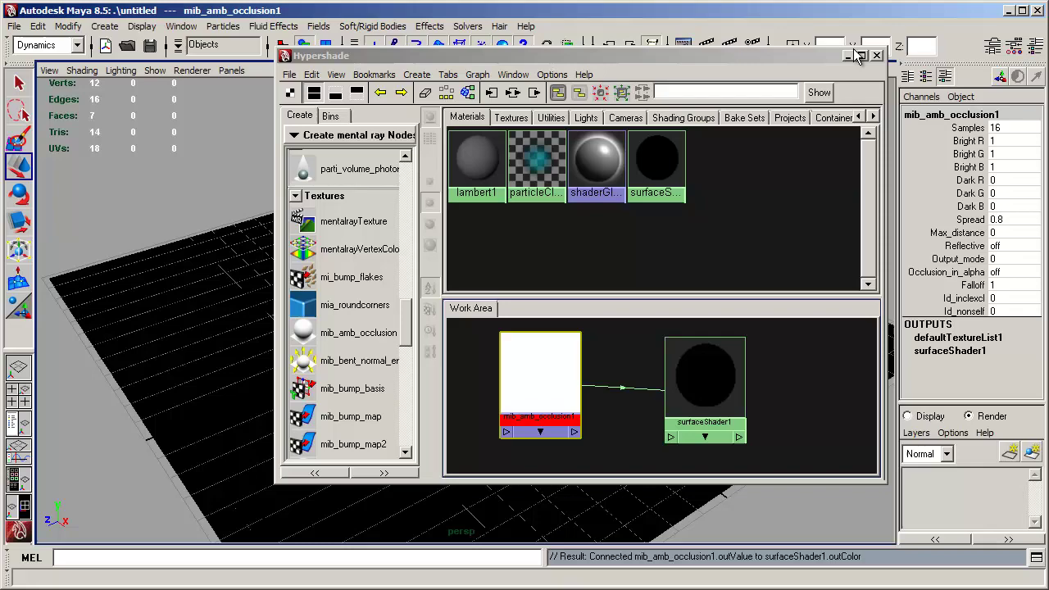
# Minimize the Hypershade and orbit the viewport to view the black-shaded scene
pyautogui.moveTo(852, 55); pyautogui.dragTo(873, 76)
pyautogui.click(871, 76)
pyautogui.keyDown('alt'); pyautogui.moveTo(762, 112); pyautogui.dragTo(683, 156); pyautogui.keyUp('alt')
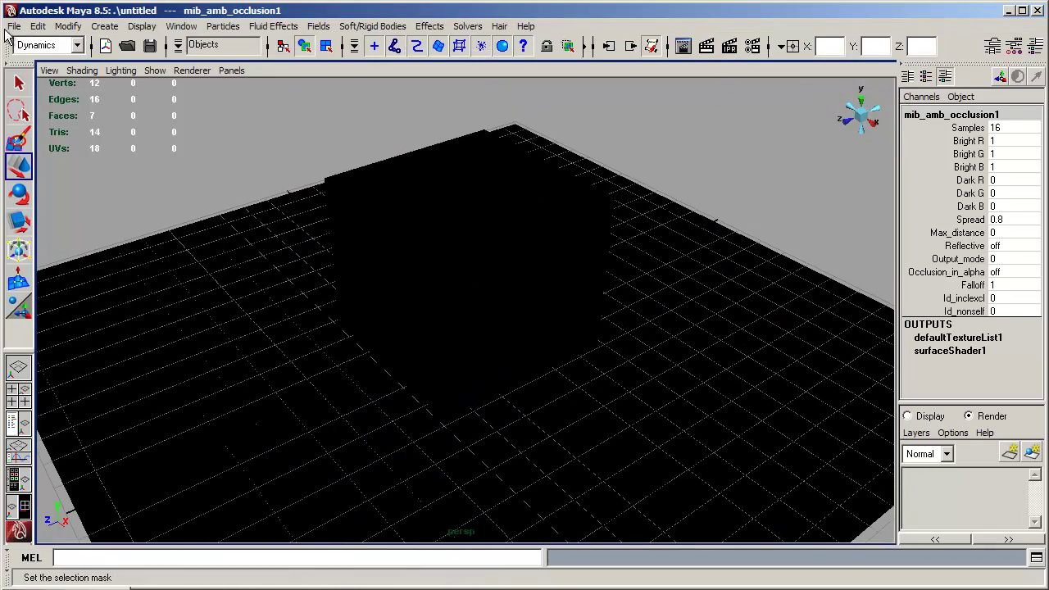
# Select the perspective camera and set its Environment Background Color to white
pyautogui.click(49, 70)
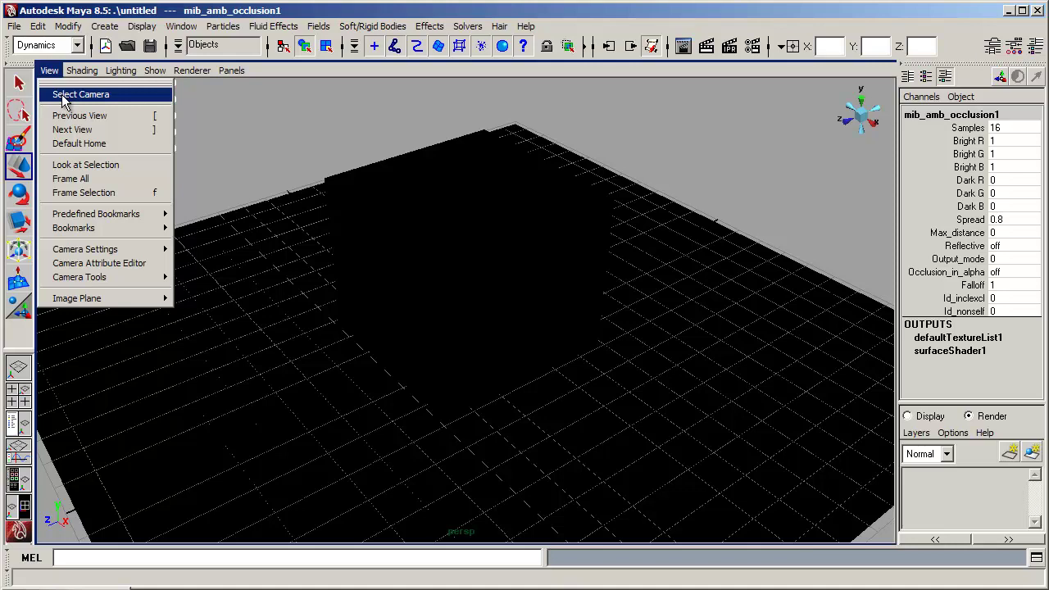
pyautogui.click(63, 96)
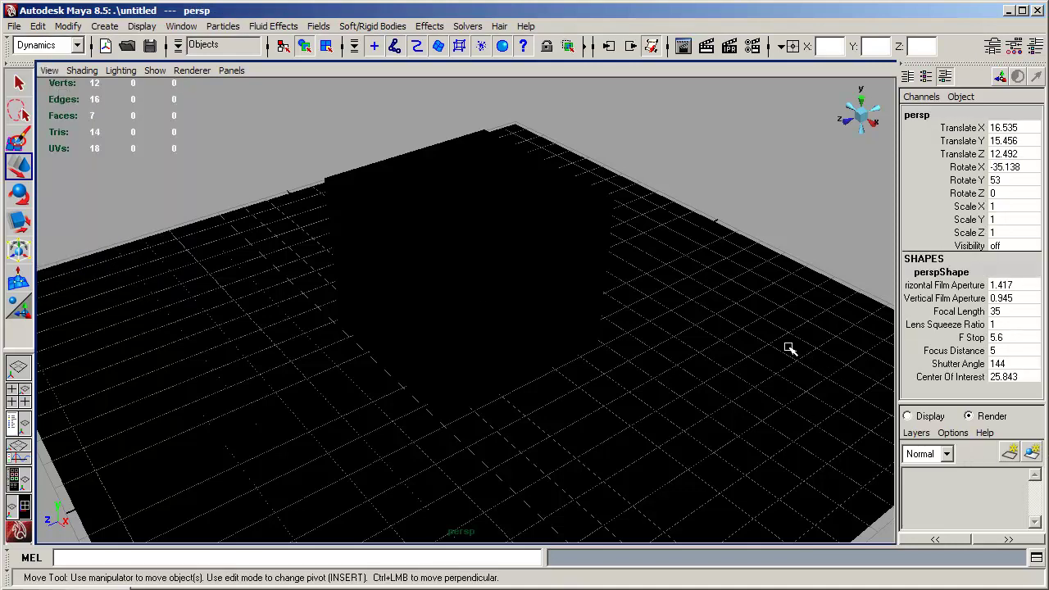
pyautogui.click(995, 47)
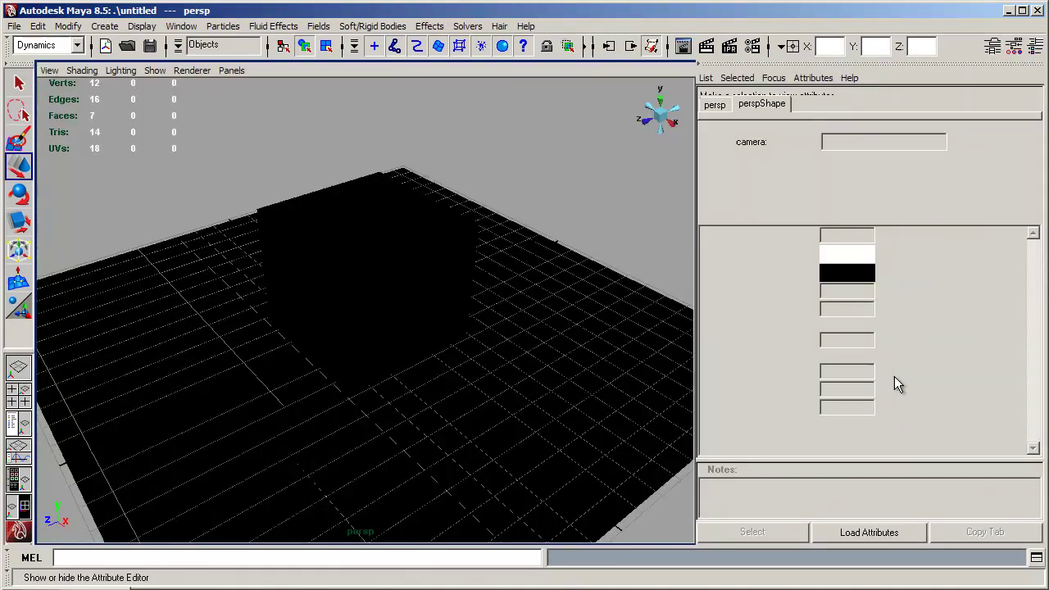
pyautogui.moveTo(1037, 277); pyautogui.dragTo(1039, 439)
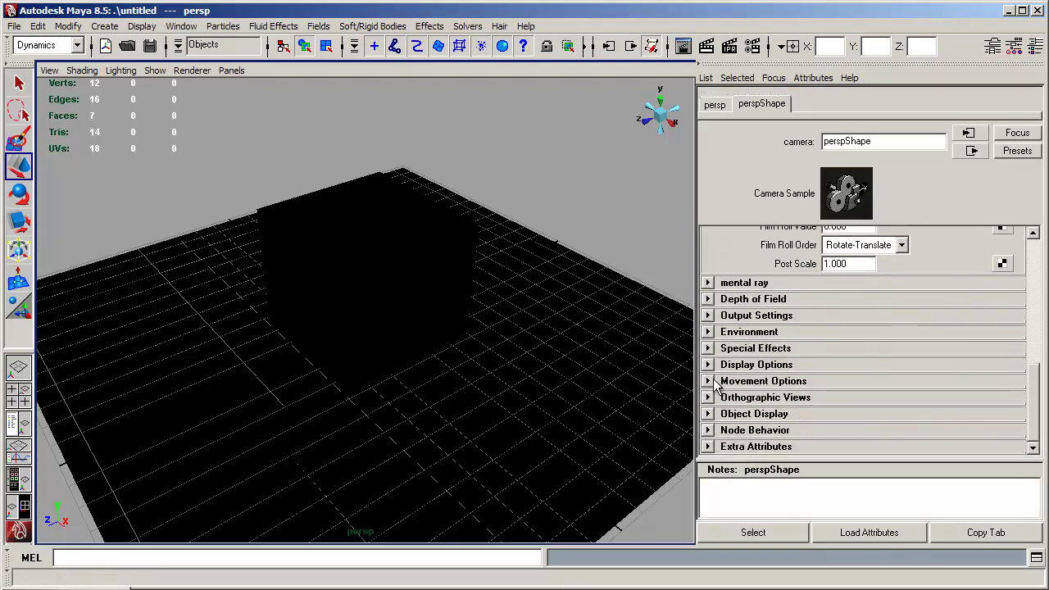
pyautogui.click(708, 331)
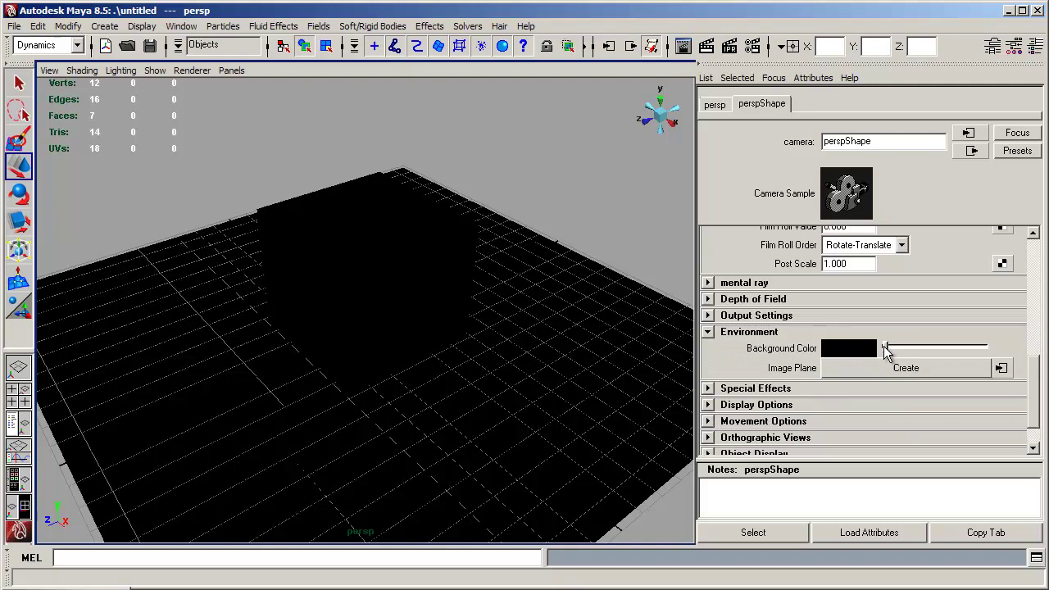
pyautogui.moveTo(885, 348); pyautogui.dragTo(985, 347)
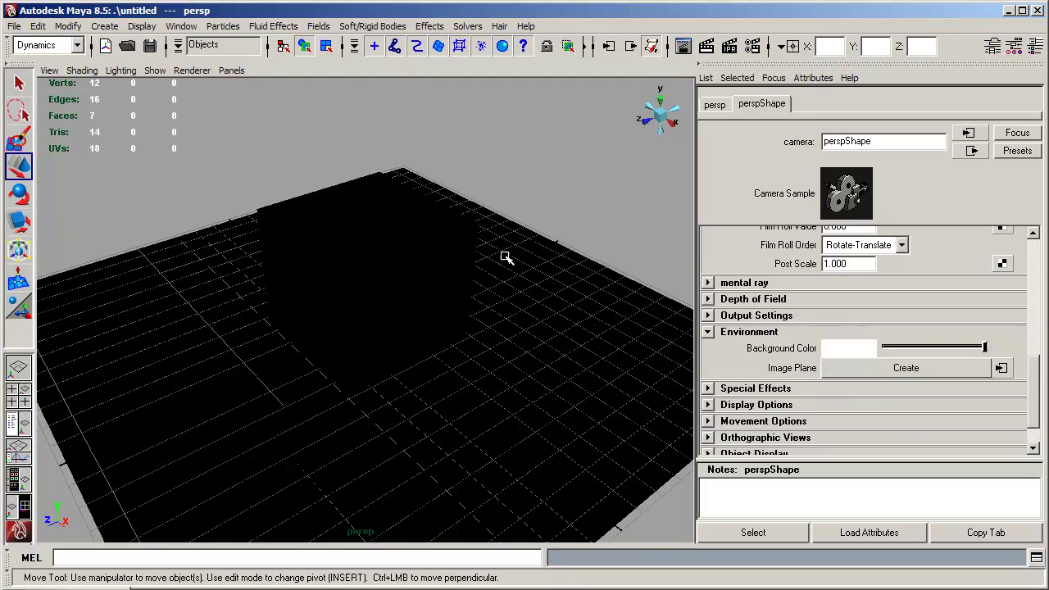
pyautogui.keyDown('alt'); pyautogui.moveTo(503, 254); pyautogui.dragTo(529, 279); pyautogui.keyUp('alt')
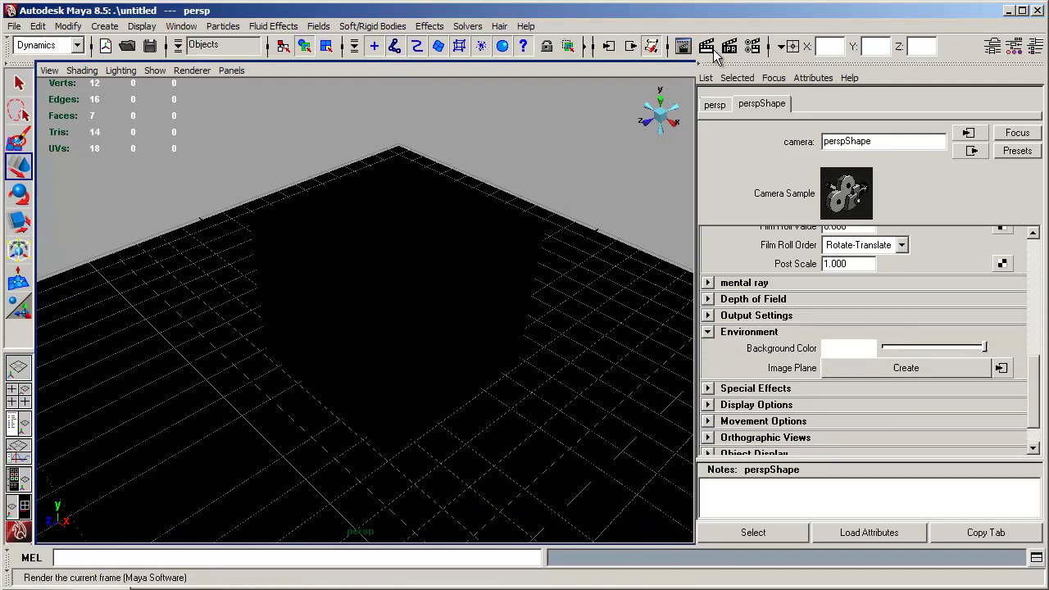
# Render the frame, switch the Render View renderer to mental ray, re-render, then close it
pyautogui.click(682, 46)
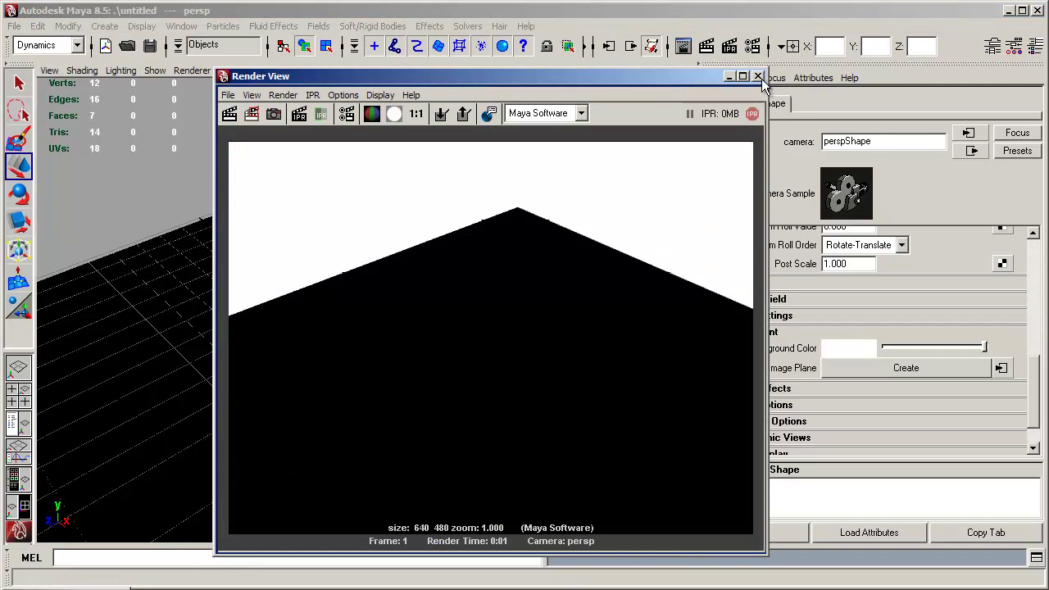
pyautogui.click(582, 114)
pyautogui.click(539, 168)
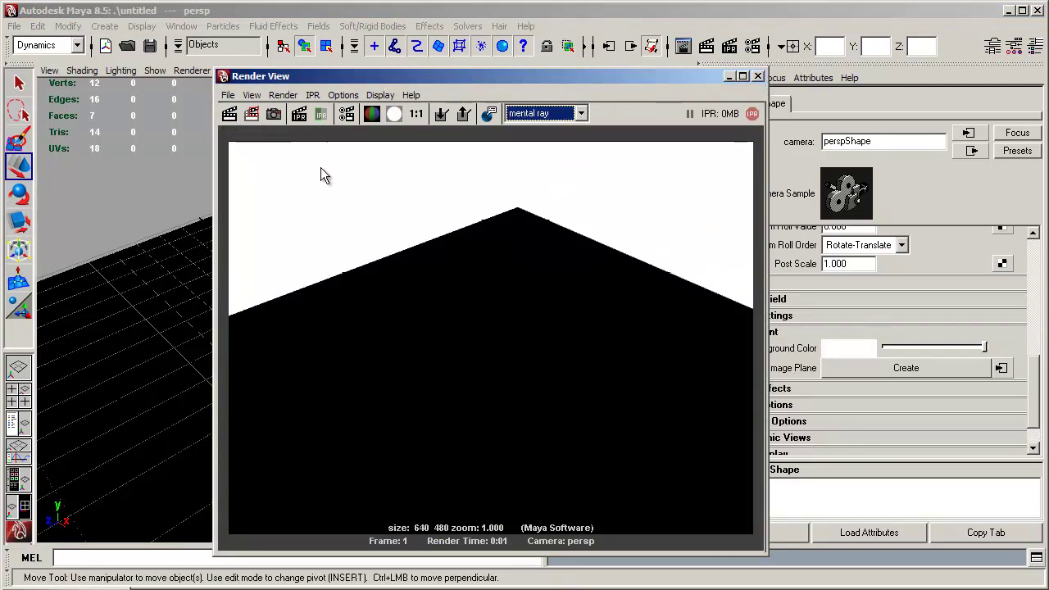
pyautogui.click(231, 116)
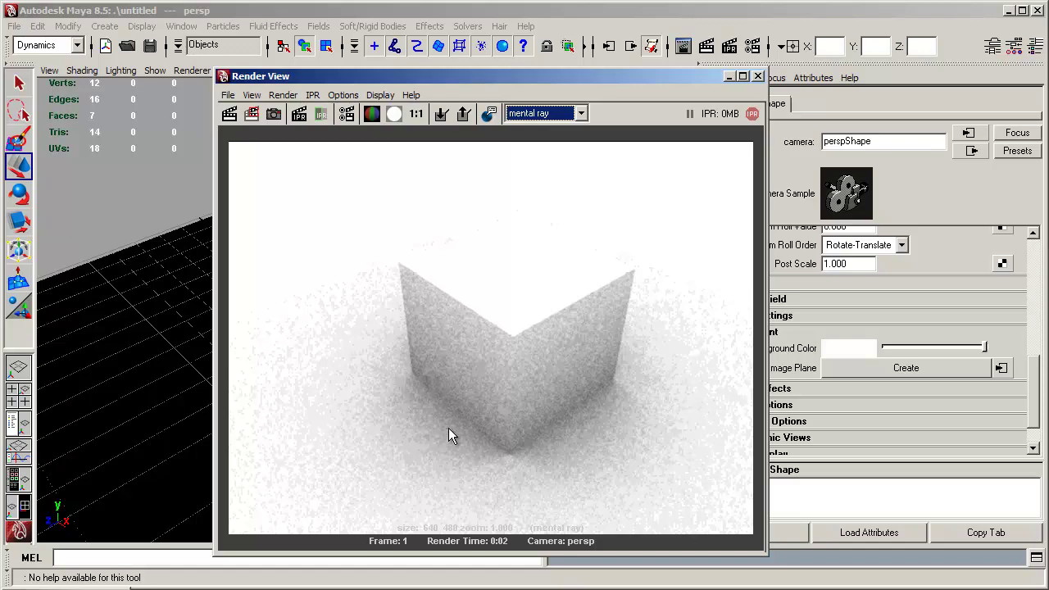
pyautogui.click(758, 76)
# Select the cube, raise mib_amb_occlusion1's Samples to 128, and render a test frame
pyautogui.scroll(5, 864, 291)
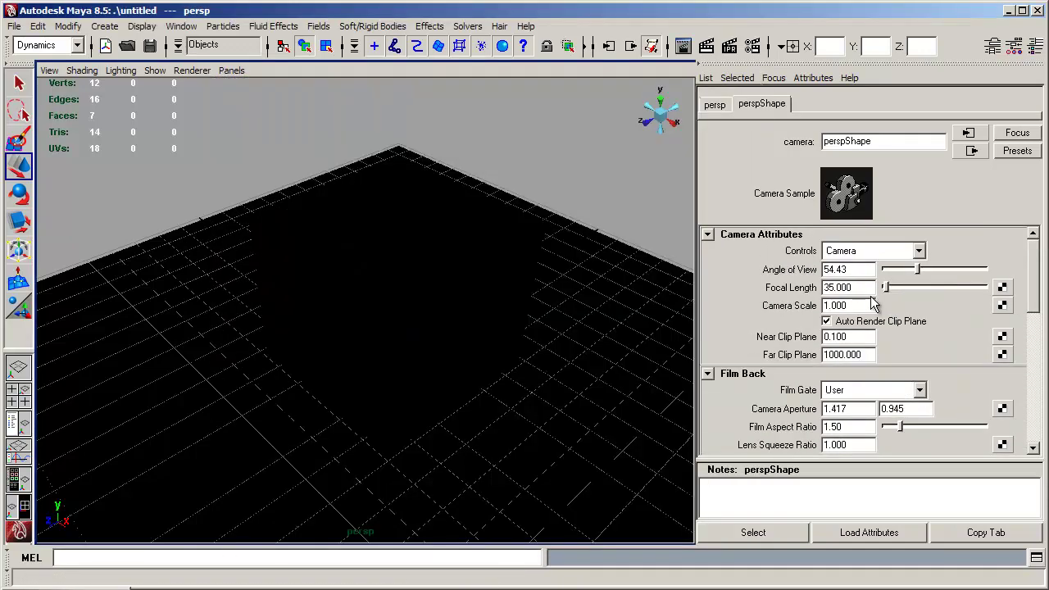
pyautogui.click(432, 211)
pyautogui.click(894, 105)
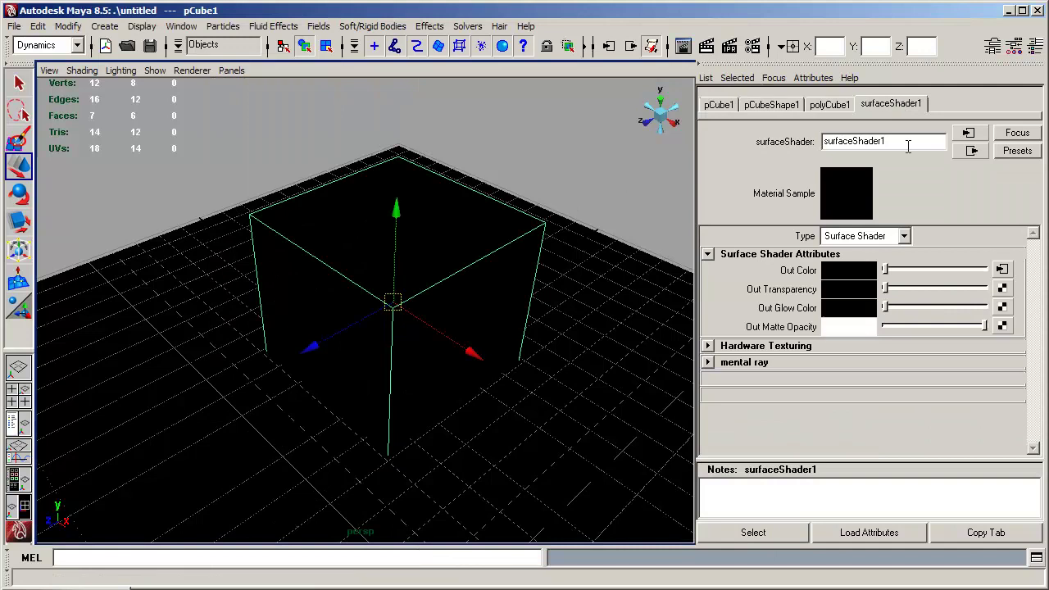
pyautogui.click(1002, 271)
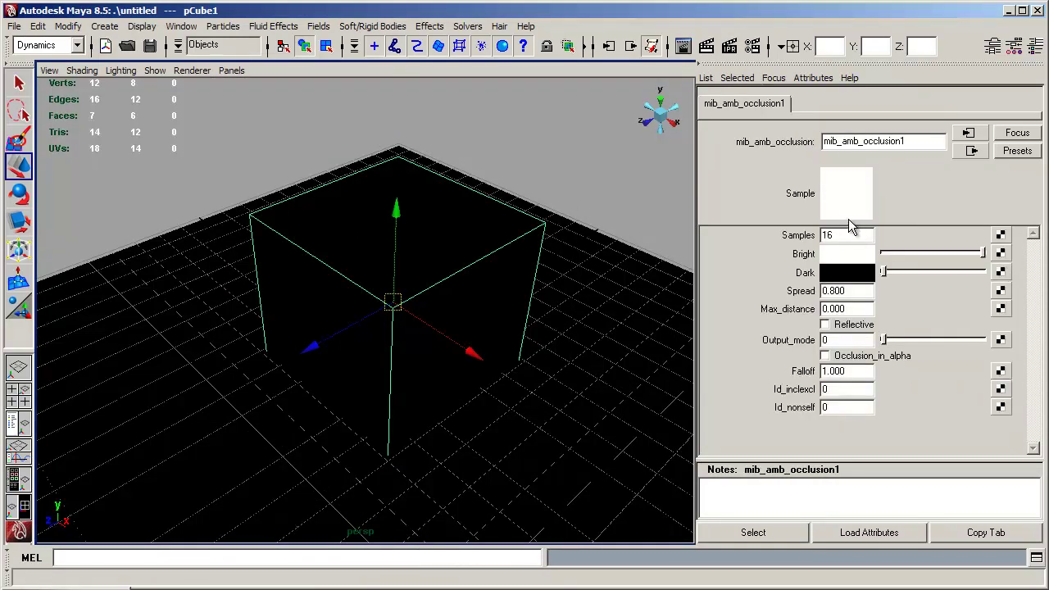
pyautogui.click(847, 236)
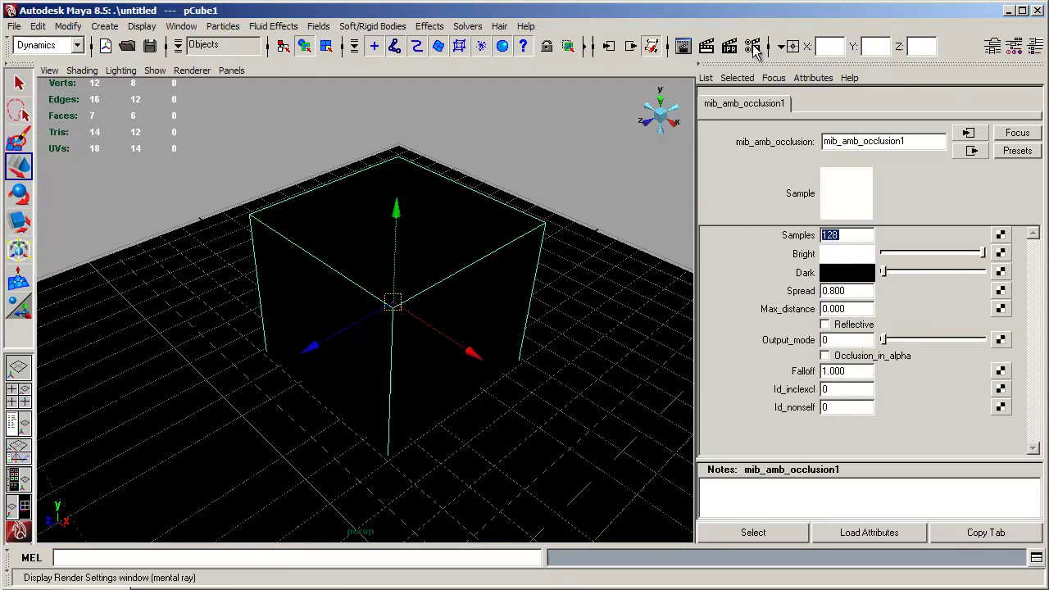
pyautogui.click(705, 45)
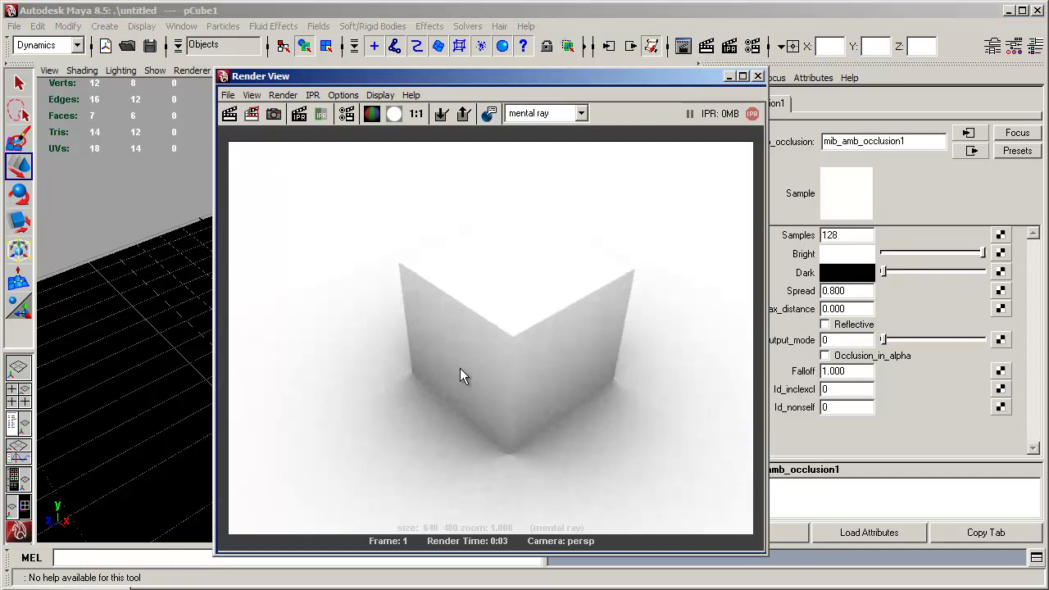
pyautogui.click(758, 77)
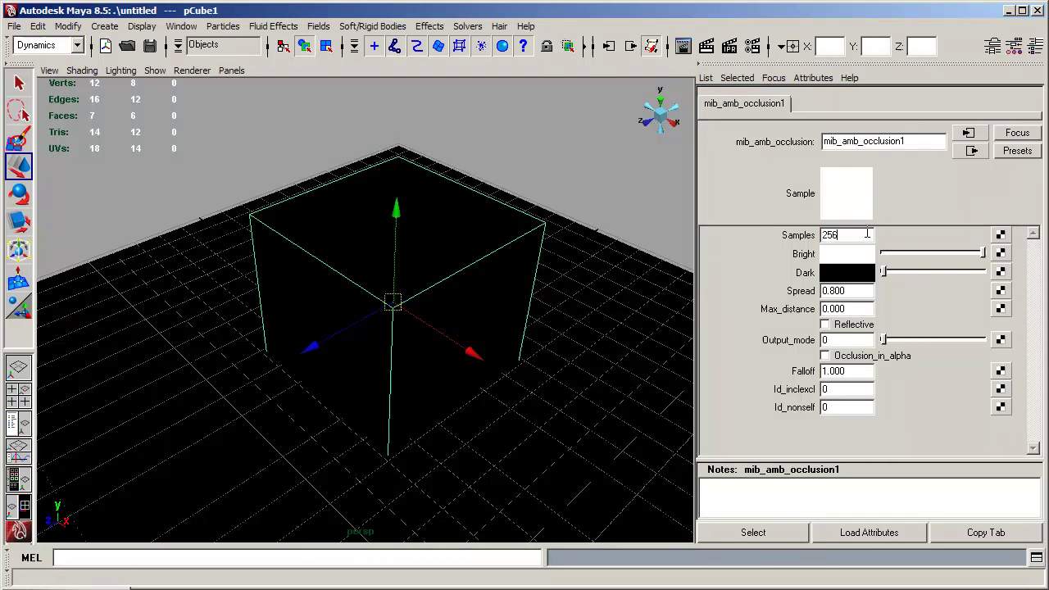
# Set the occlusion Samples to 256 and render the frame again
pyautogui.click(867, 234)
pyautogui.write('256')
pyautogui.press('Return')
pyautogui.click(683, 46)
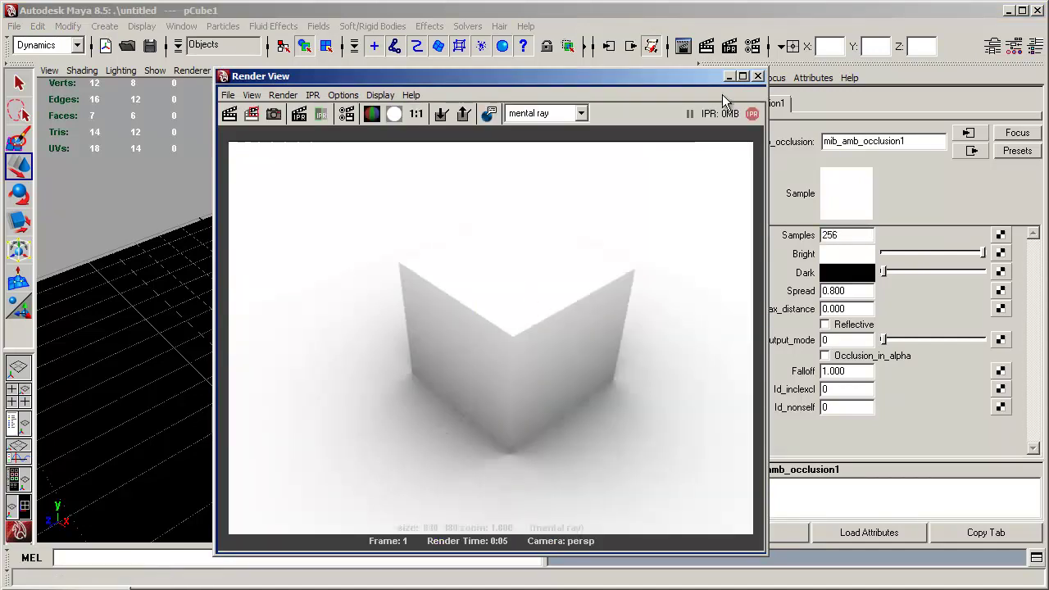
# Apply mental ray's Production quality preset with Final Gathering turned on in Render Settings
pyautogui.click(758, 75)
pyautogui.click(728, 46)
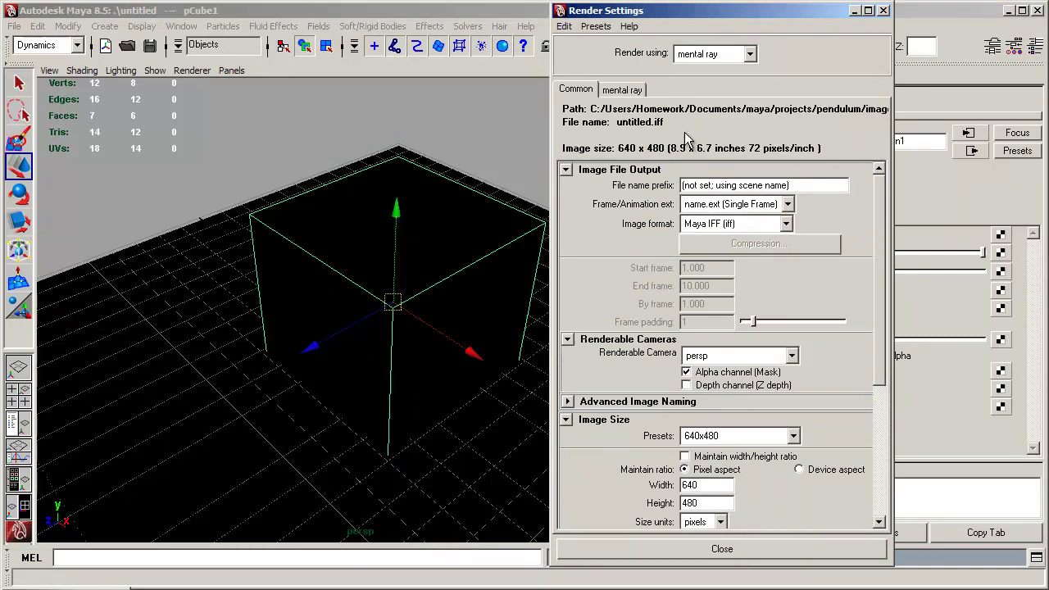
pyautogui.moveTo(750, 10); pyautogui.dragTo(448, 34)
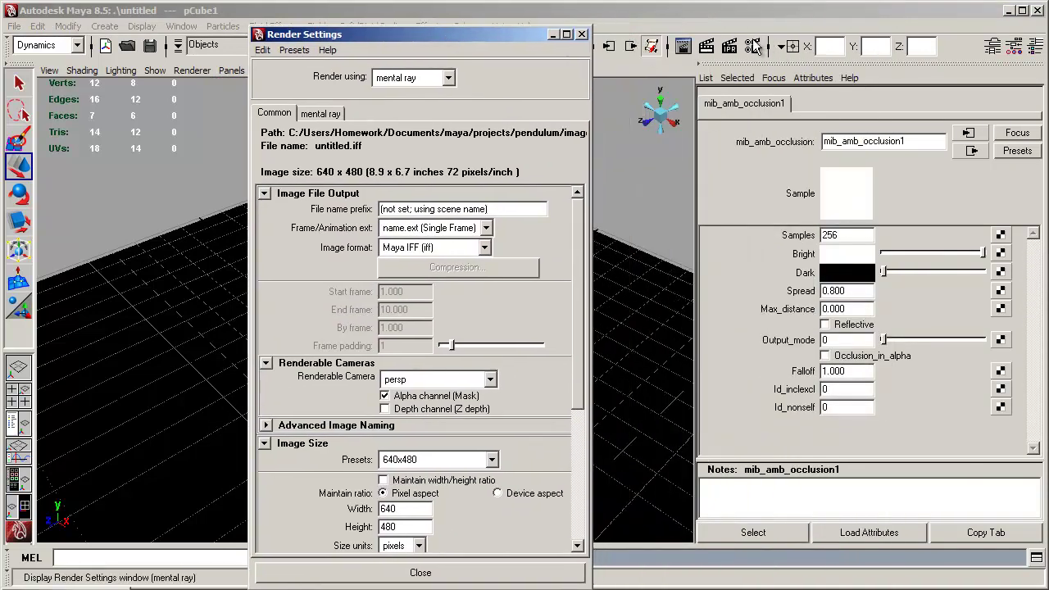
pyautogui.click(323, 115)
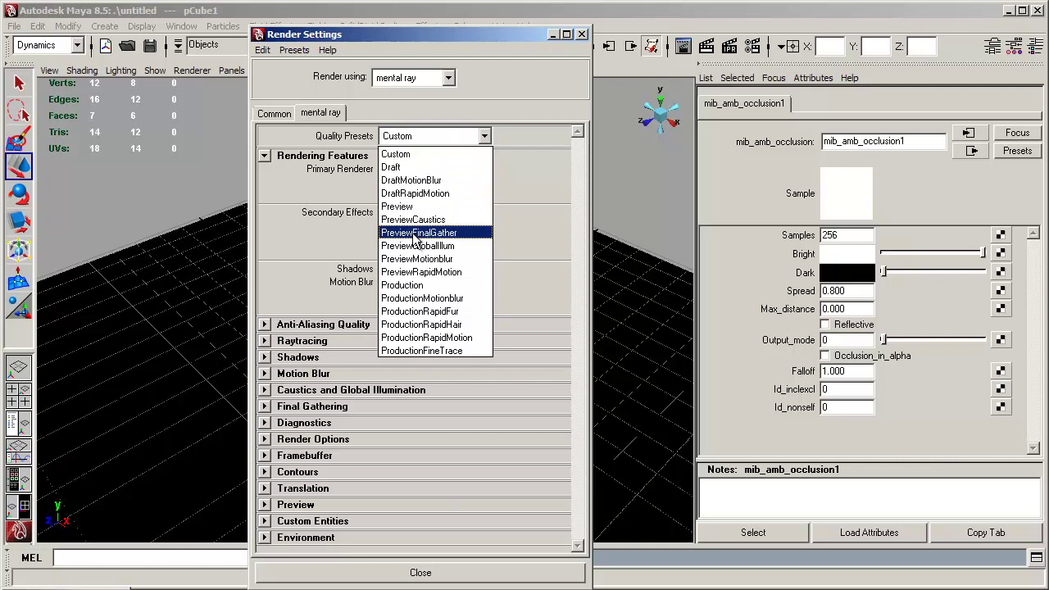
pyautogui.click(414, 285)
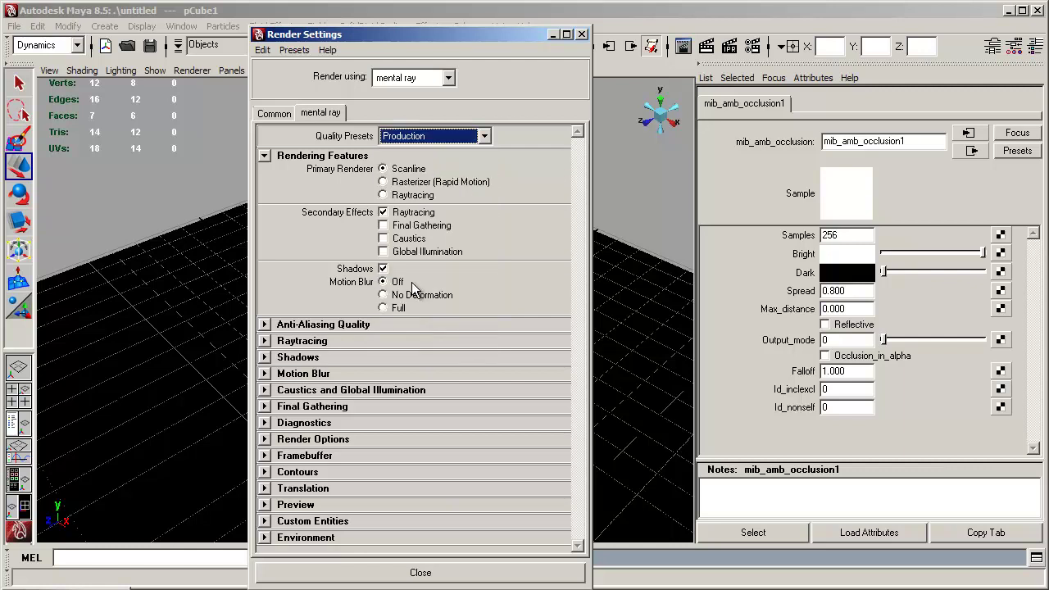
pyautogui.click(383, 225)
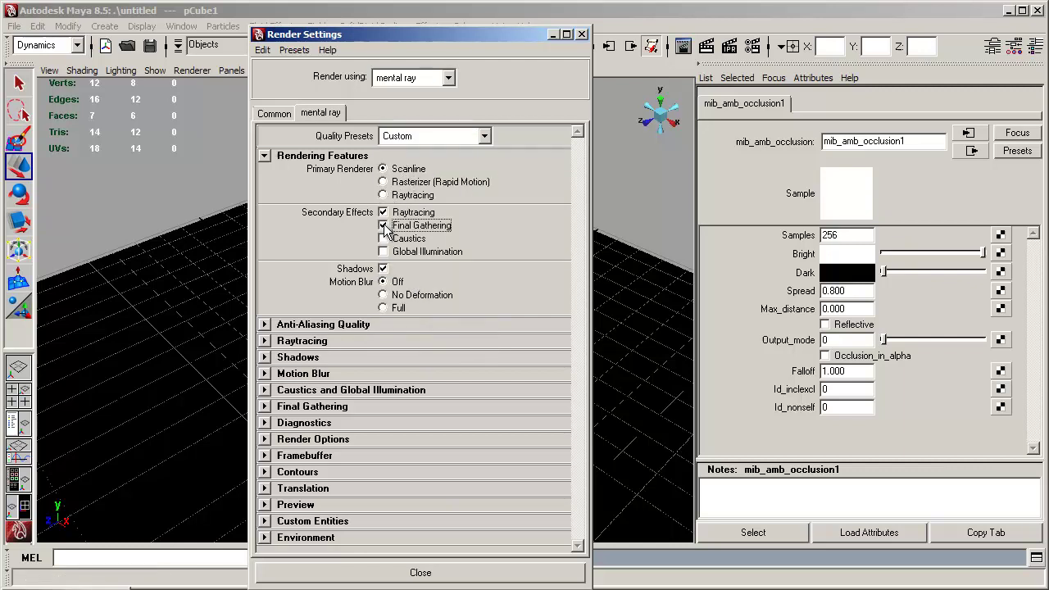
pyautogui.click(454, 572)
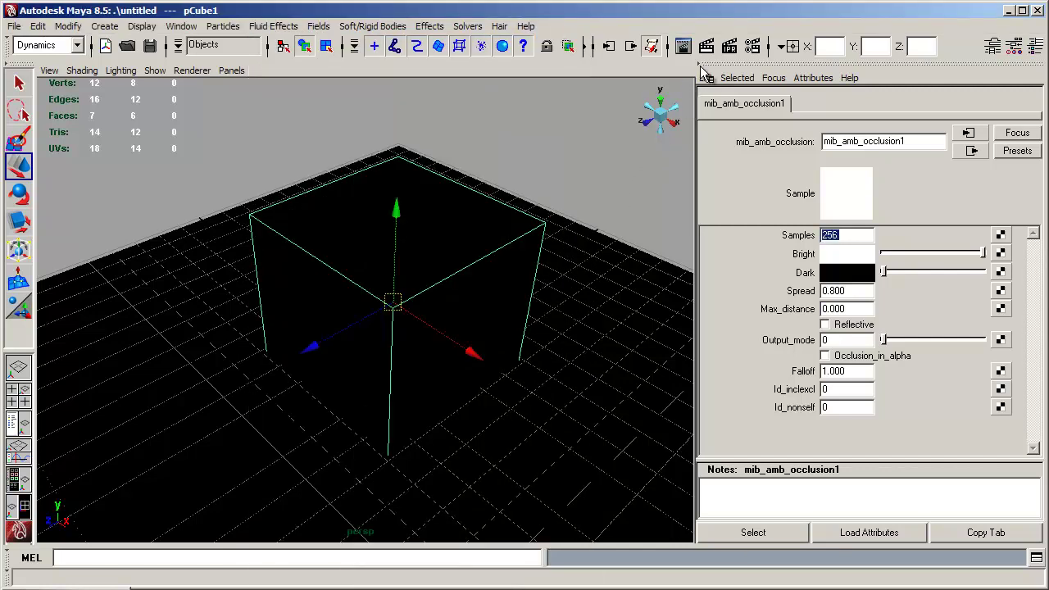
# Render the frame with Final Gathering, switch to the Channel Box, then close the Render View
pyautogui.click(682, 45)
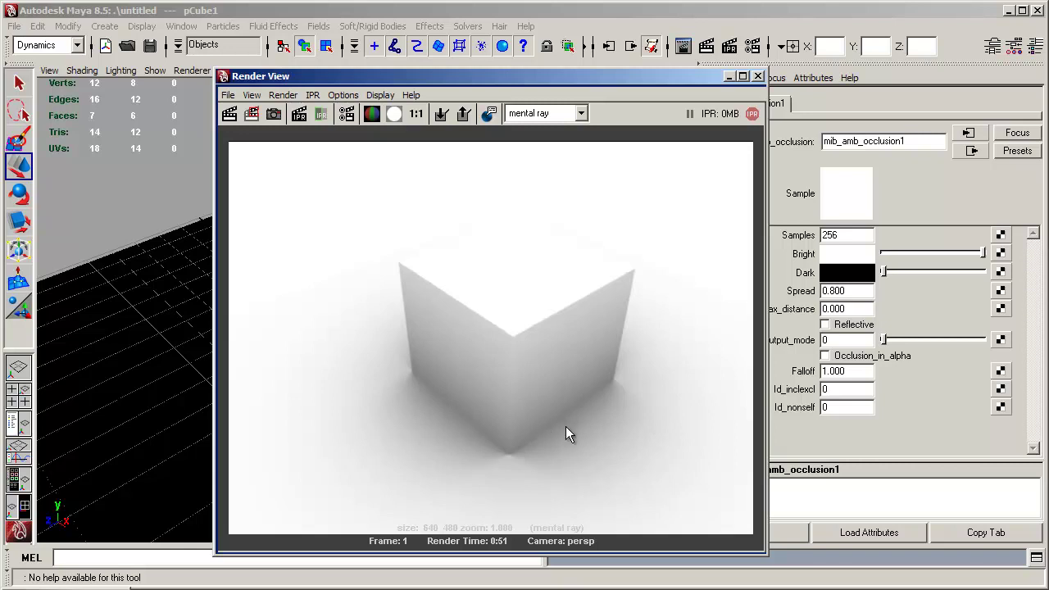
pyautogui.click(1036, 46)
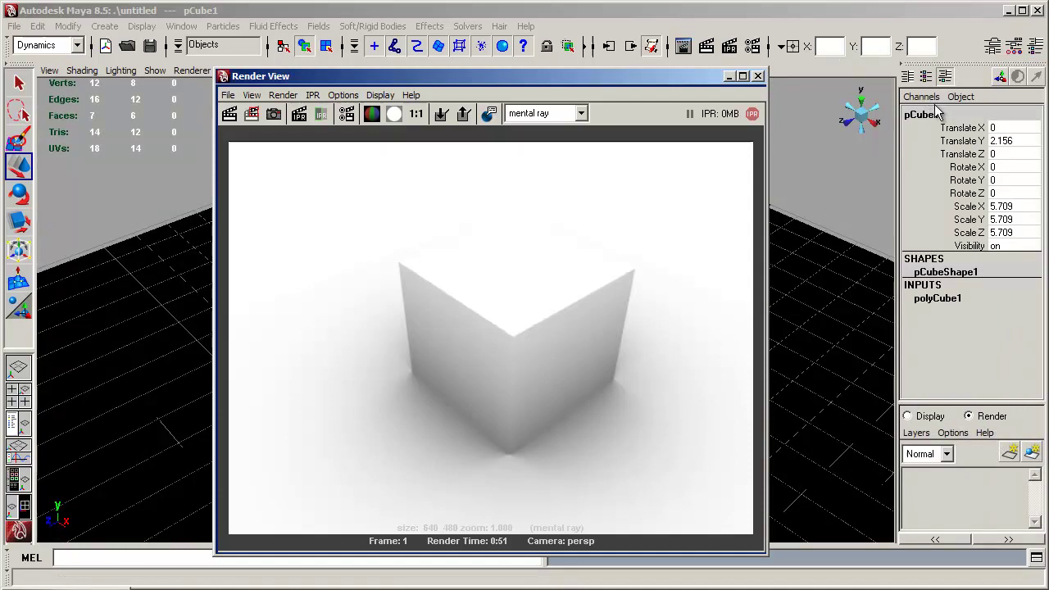
pyautogui.click(600, 344)
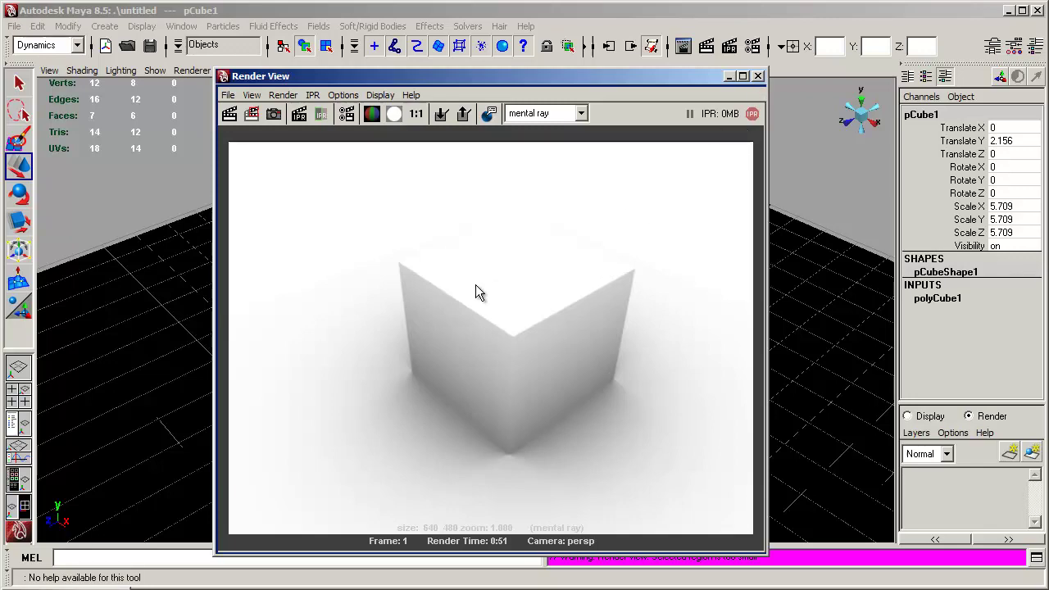
pyautogui.click(758, 75)
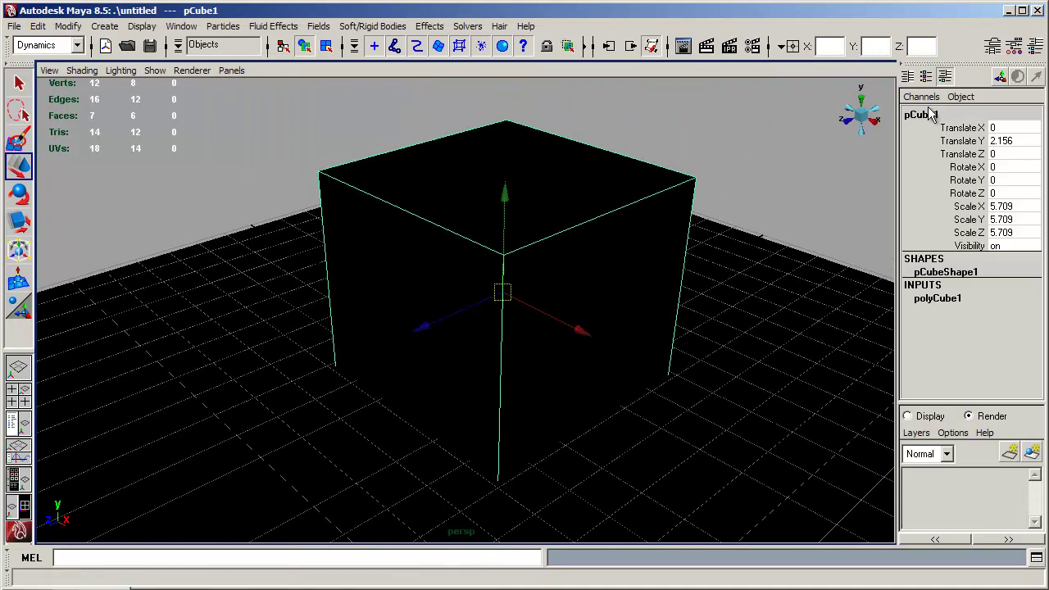
# Open mib_amb_occlusion1 from the shader's Out Color and lower its Bright colour to light grey
pyautogui.click(992, 46)
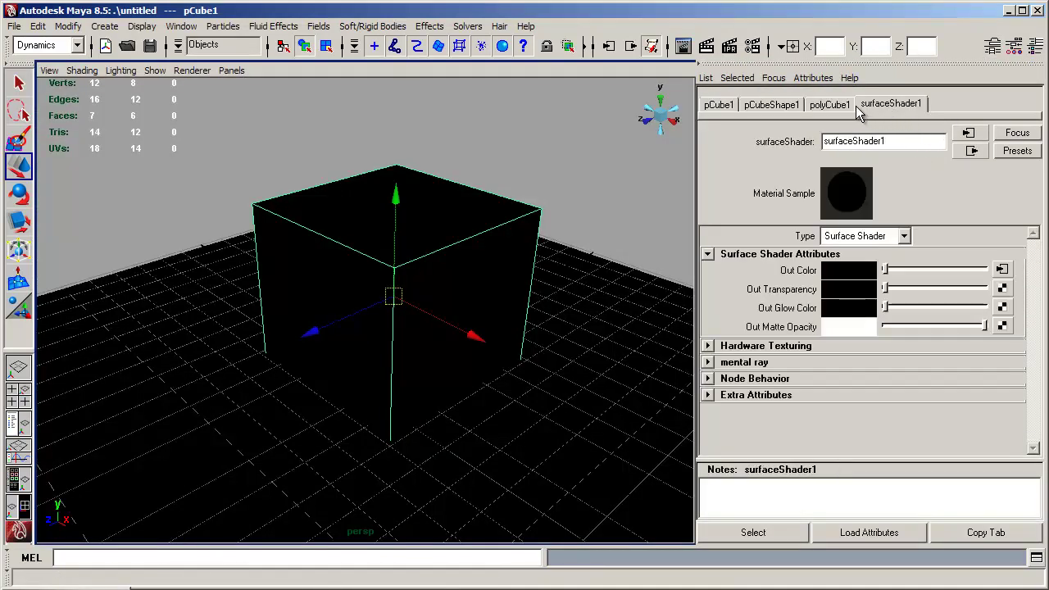
pyautogui.click(1002, 270)
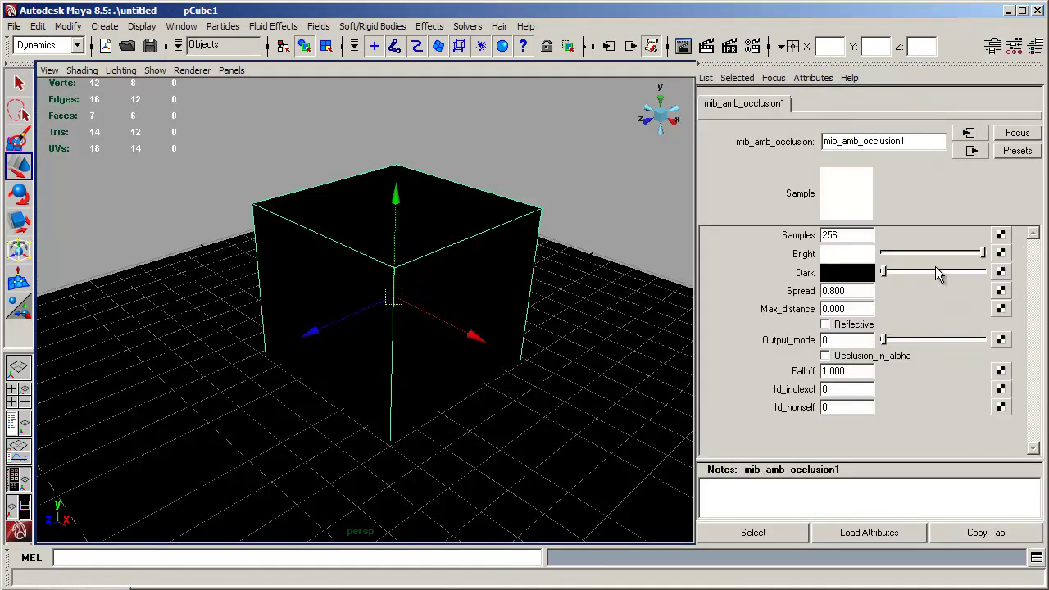
pyautogui.click(983, 254)
pyautogui.moveTo(982, 255); pyautogui.dragTo(978, 252)
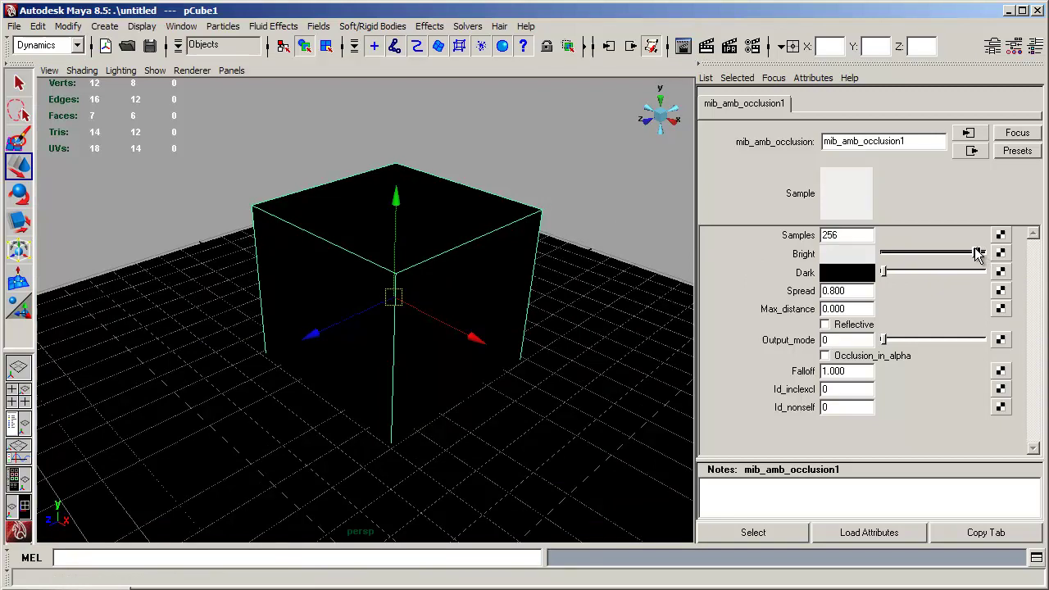
# Render the current frame with mental ray using the light-grey Bright occlusion setting
pyautogui.click(707, 46)
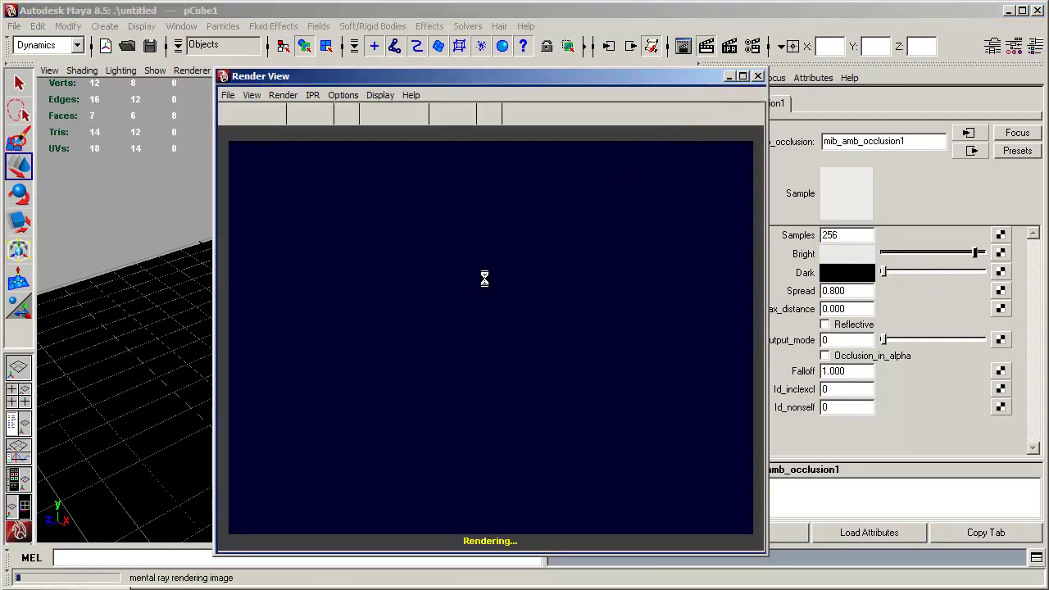